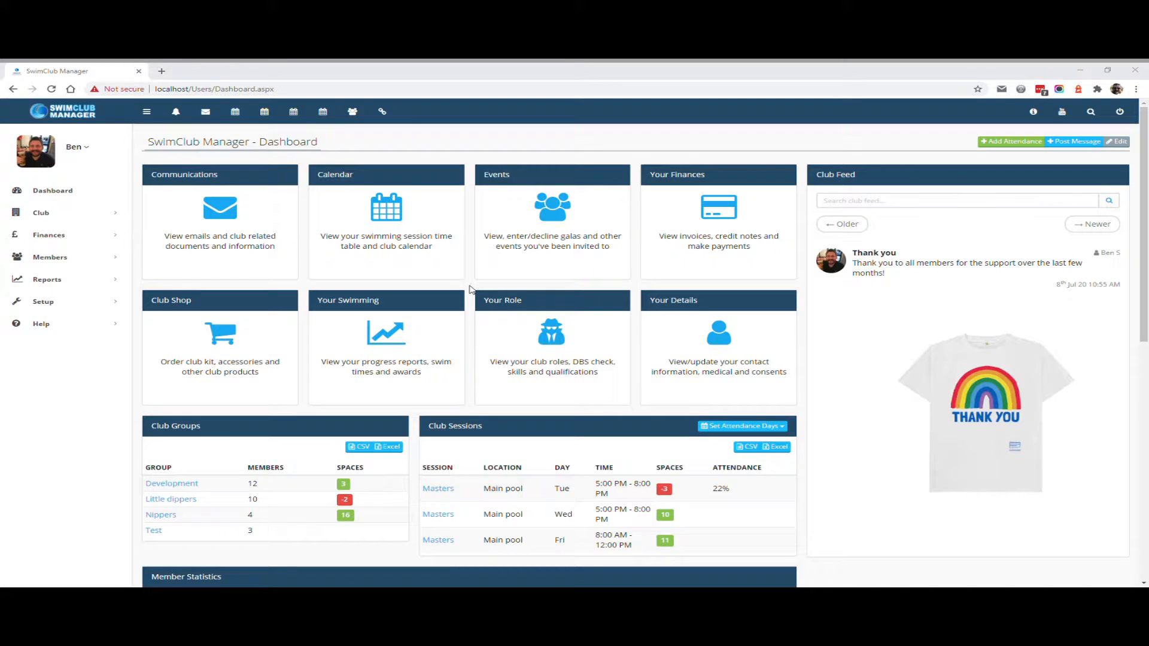
Open the list of invoice types in the finance setup to review them
left_click(85, 303)
left_click(68, 386)
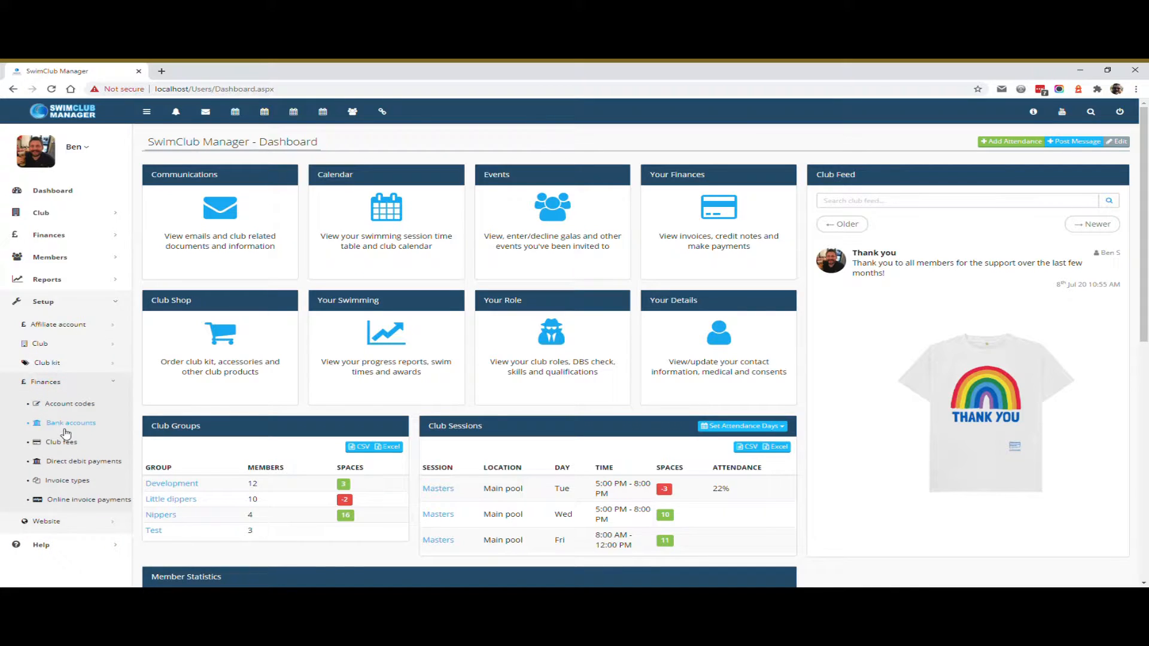
left_click(69, 481)
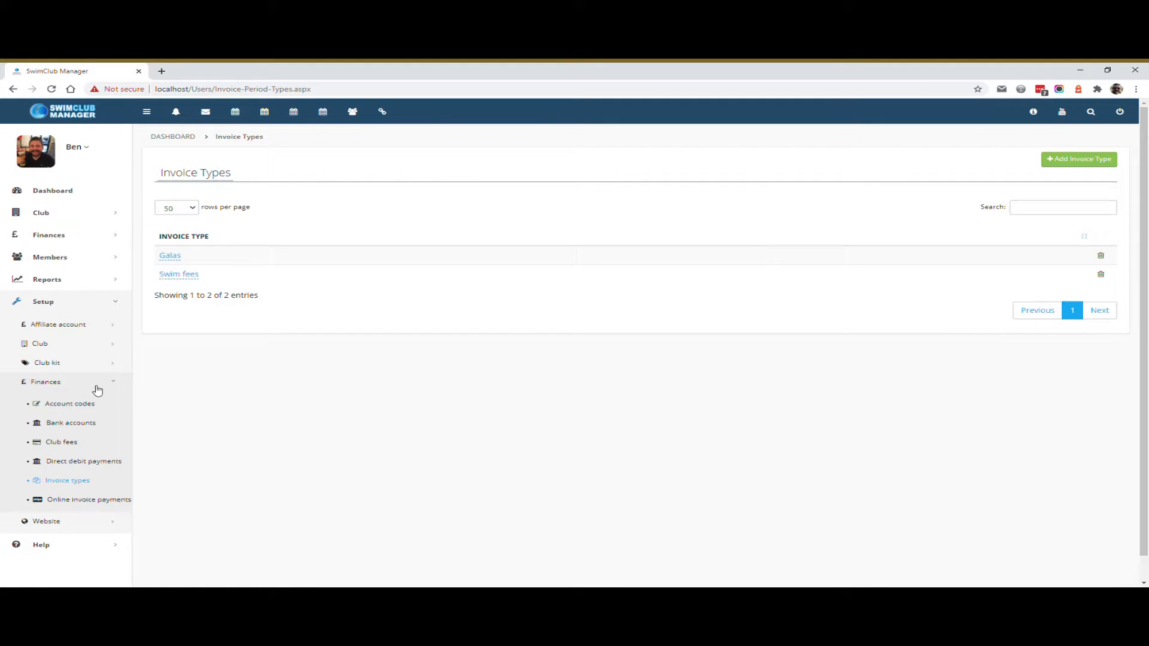
Add a club fee titled "Fee 1" with an amount of £20
left_click(78, 443)
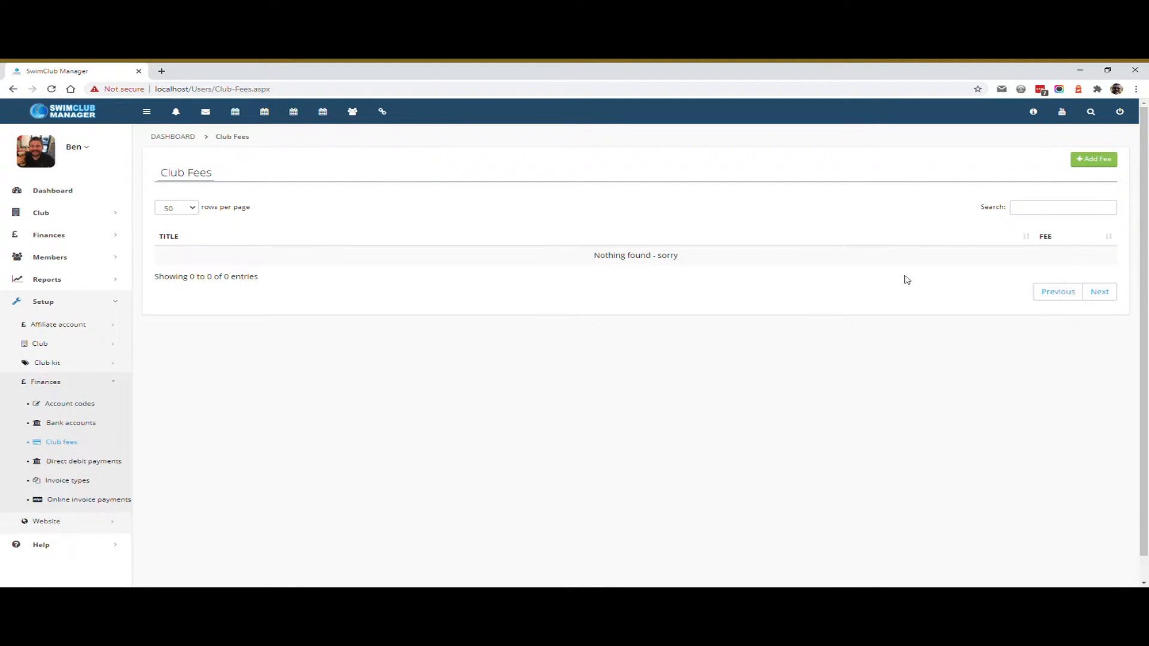
left_click(1091, 159)
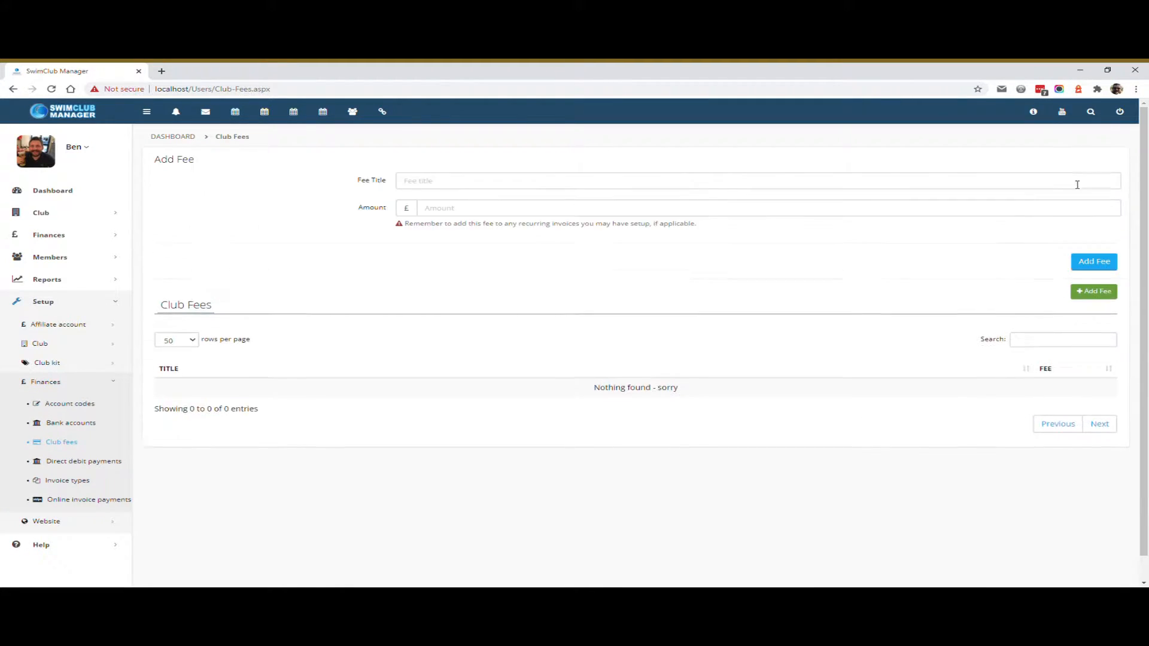
left_click(441, 182)
type("Fee 1")
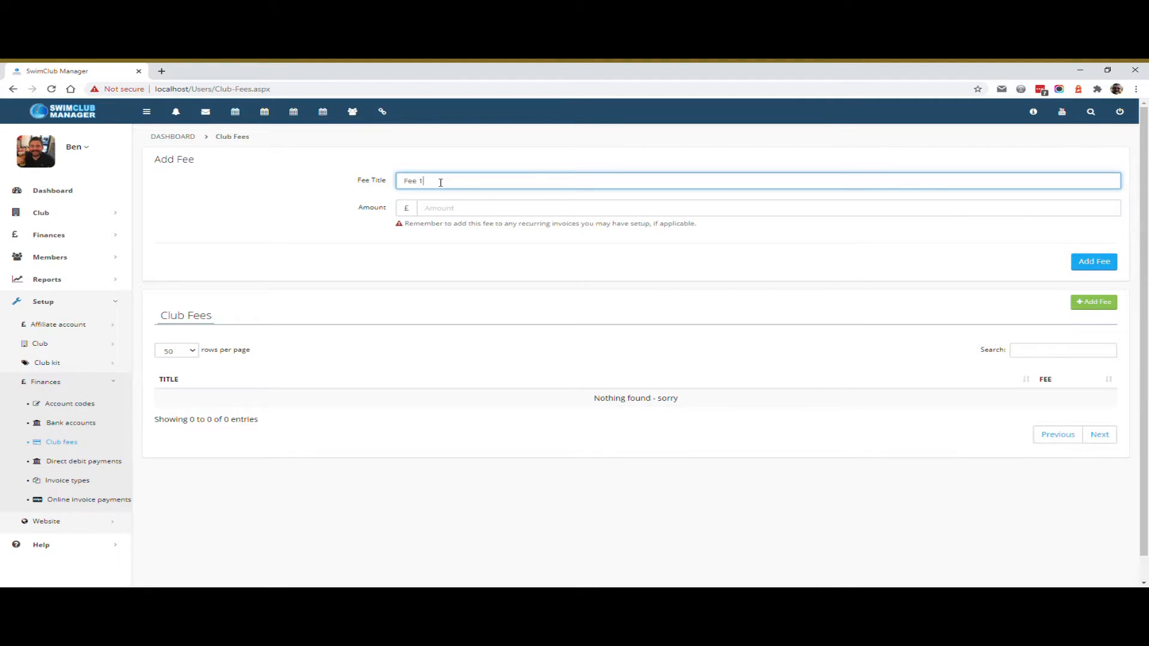
left_click(452, 210)
type("20")
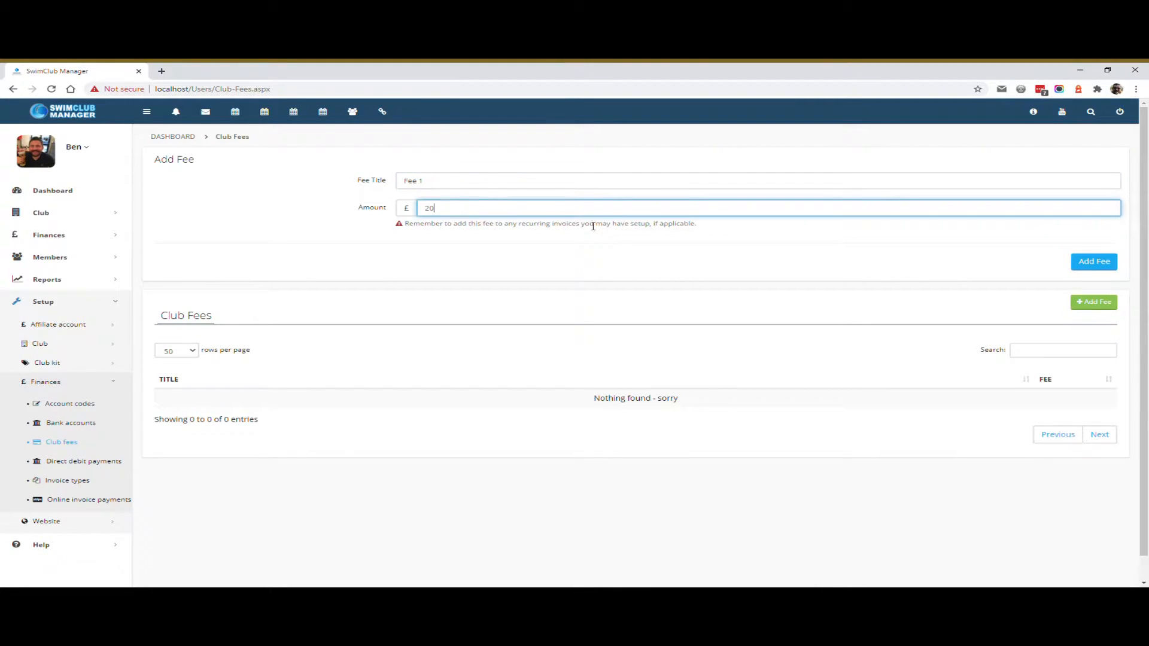
left_click(1081, 261)
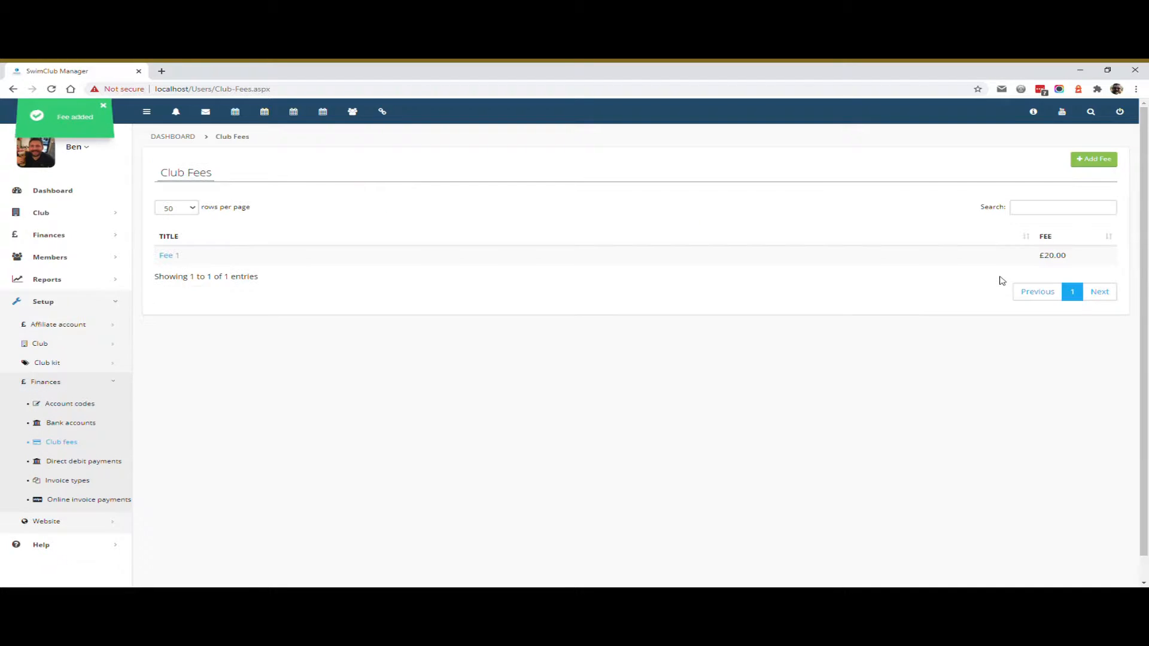
Assign members to Fee 1 from the unfiltered member list, including the first six members listed
left_click(175, 255)
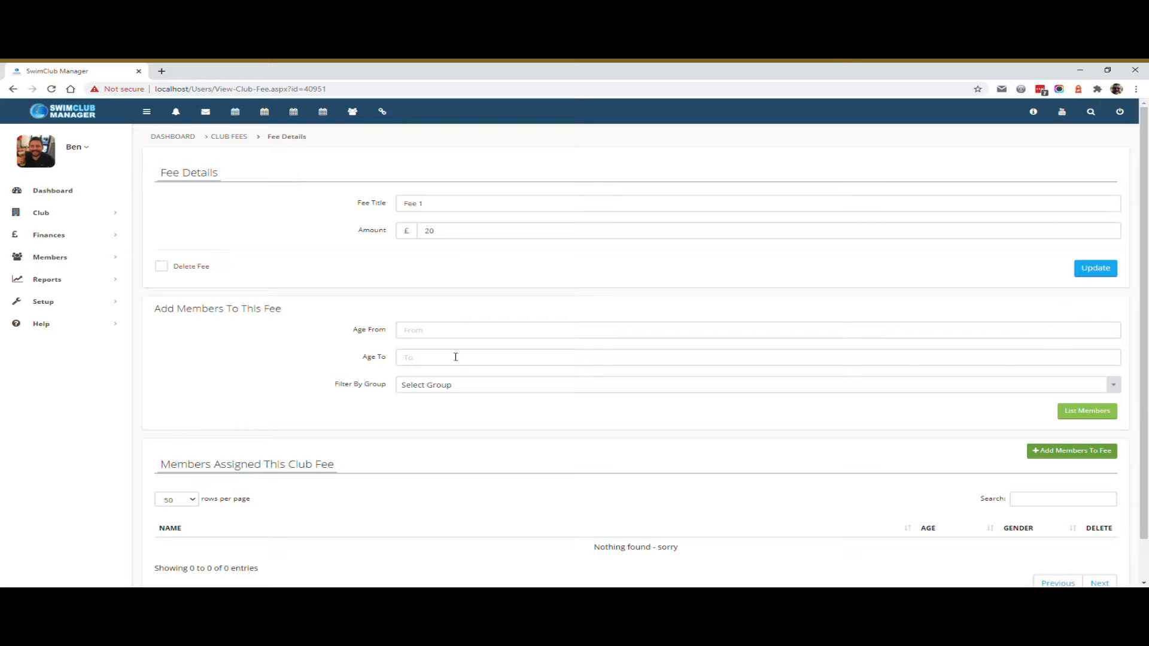
left_click(1087, 415)
scroll(1039, 399, "down", 3)
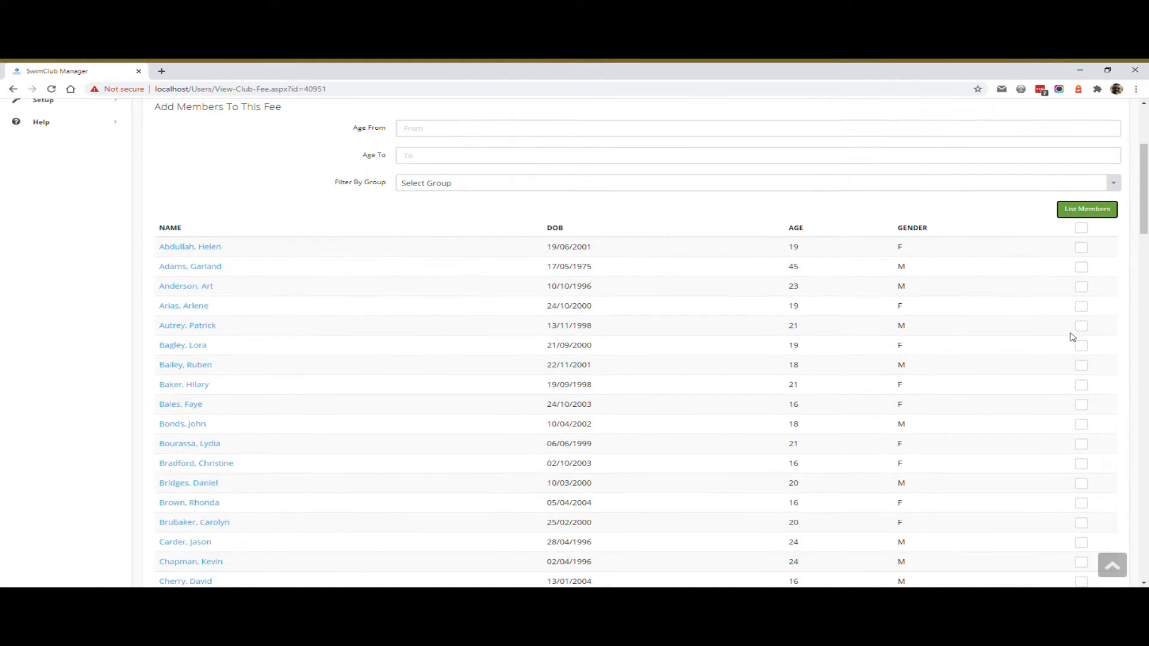
left_click(1082, 248)
left_click(1081, 267)
left_click(1081, 287)
left_click(1081, 306)
left_click(1082, 326)
scroll(1082, 349, "down", 20)
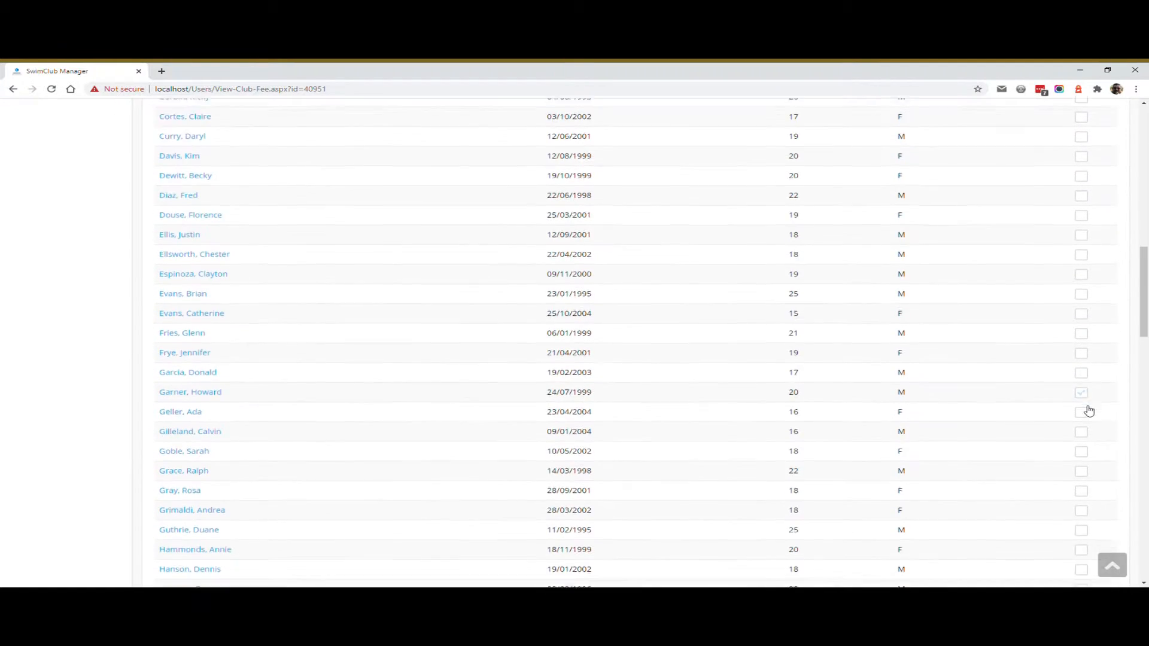
scroll(1091, 406, "down", 2)
left_click(1072, 369)
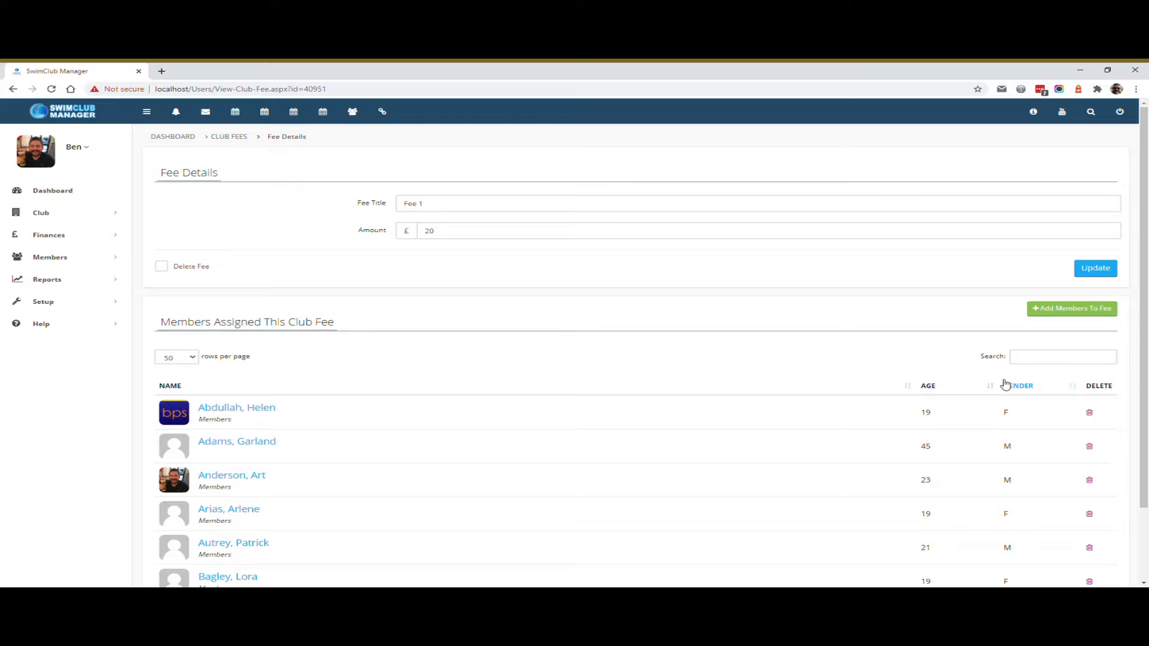
Start a new recurring monthly invoice for the 1st of the month, due 7 days after the invoice date
left_click(84, 234)
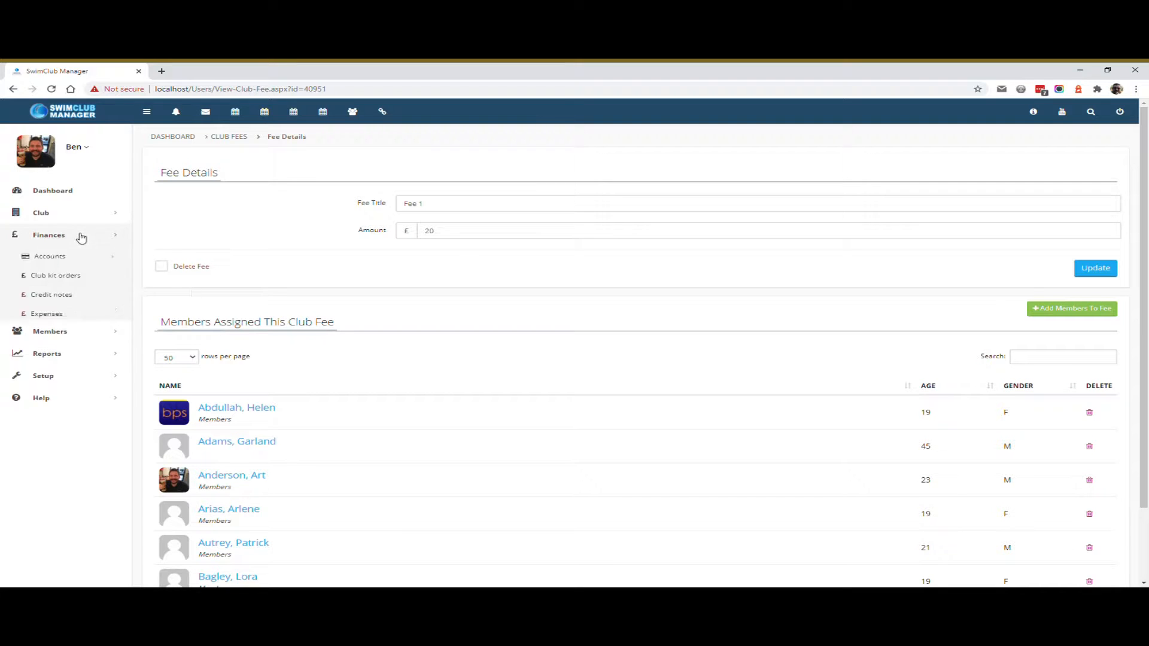
left_click(65, 355)
left_click(68, 435)
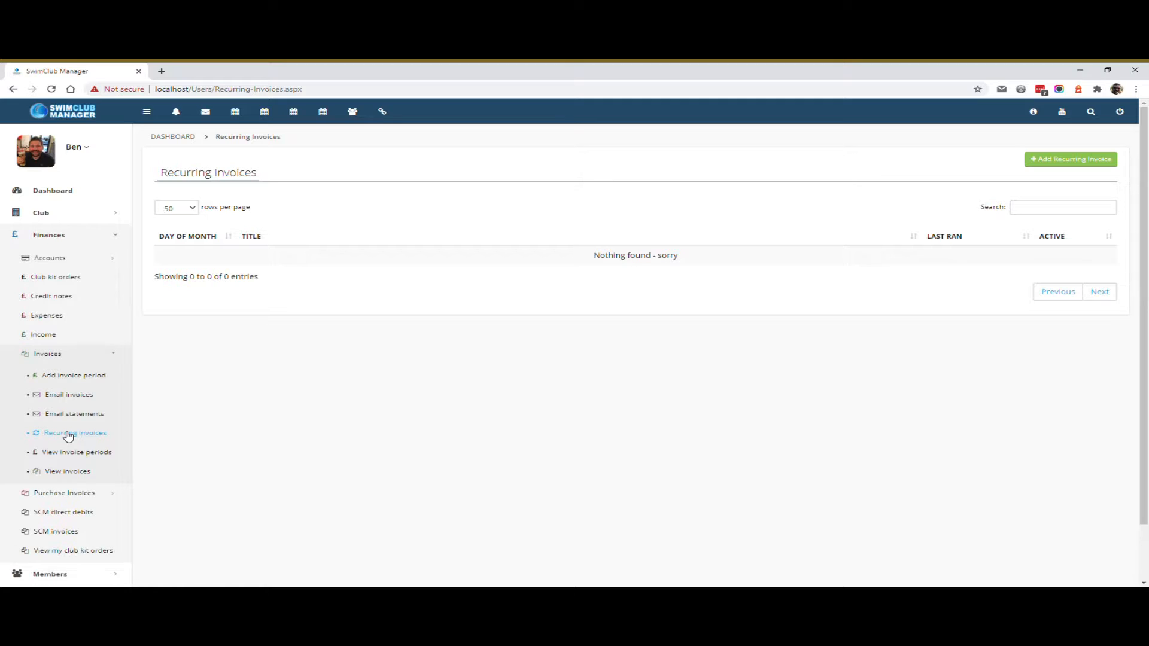
left_click(1106, 161)
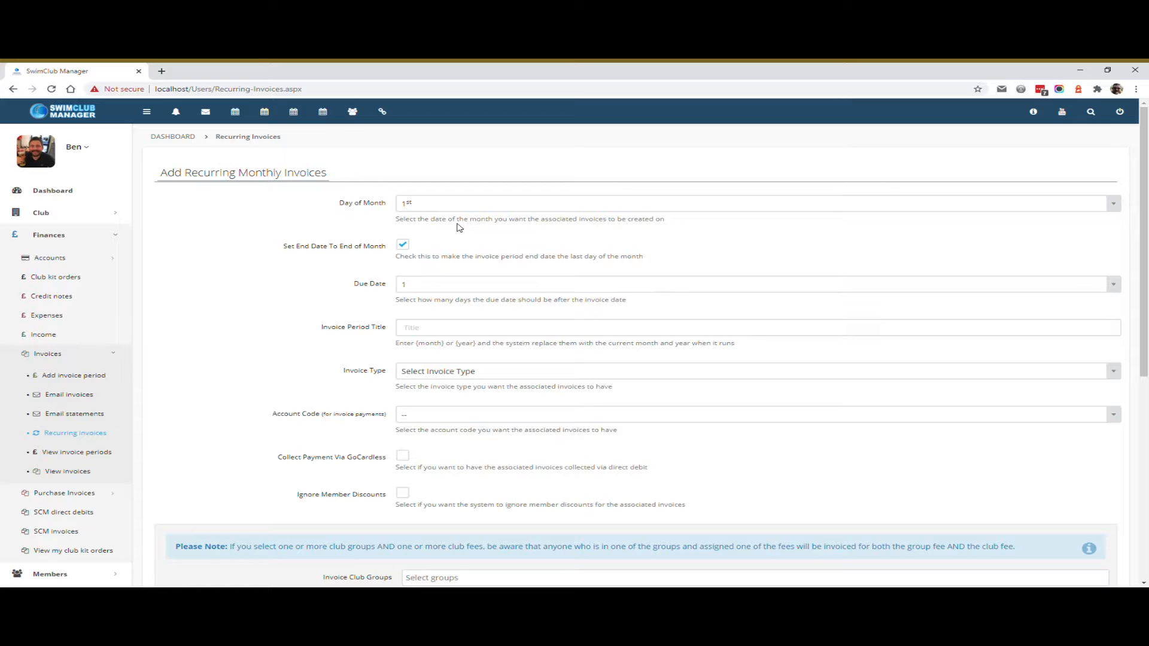
left_click(419, 206)
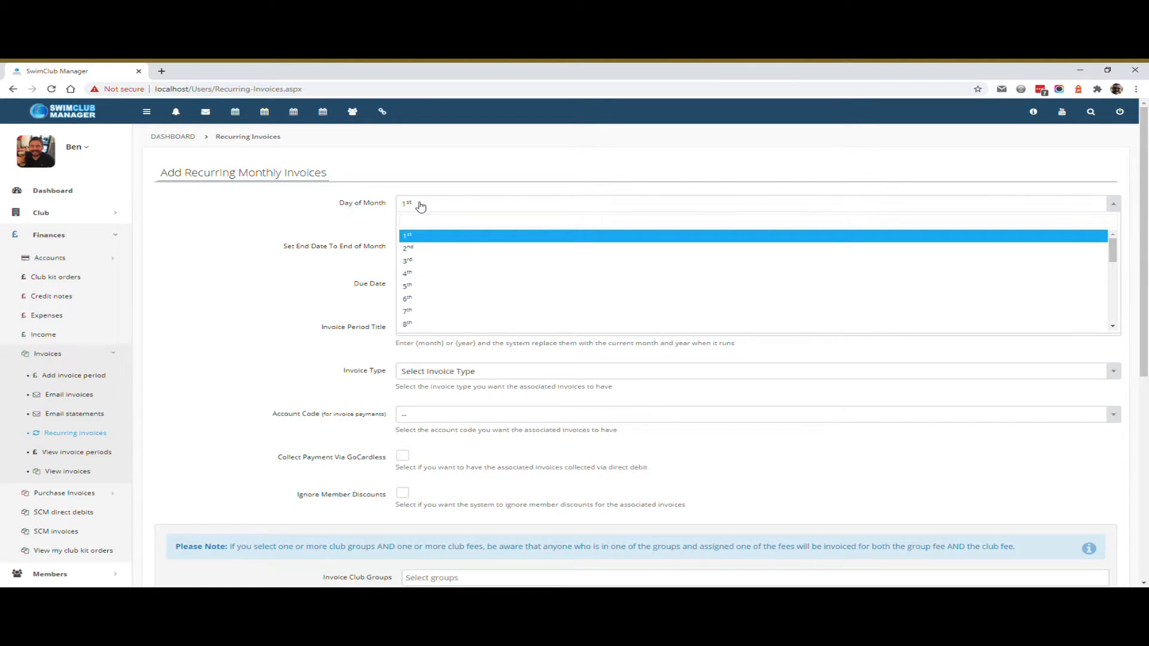
left_click(420, 206)
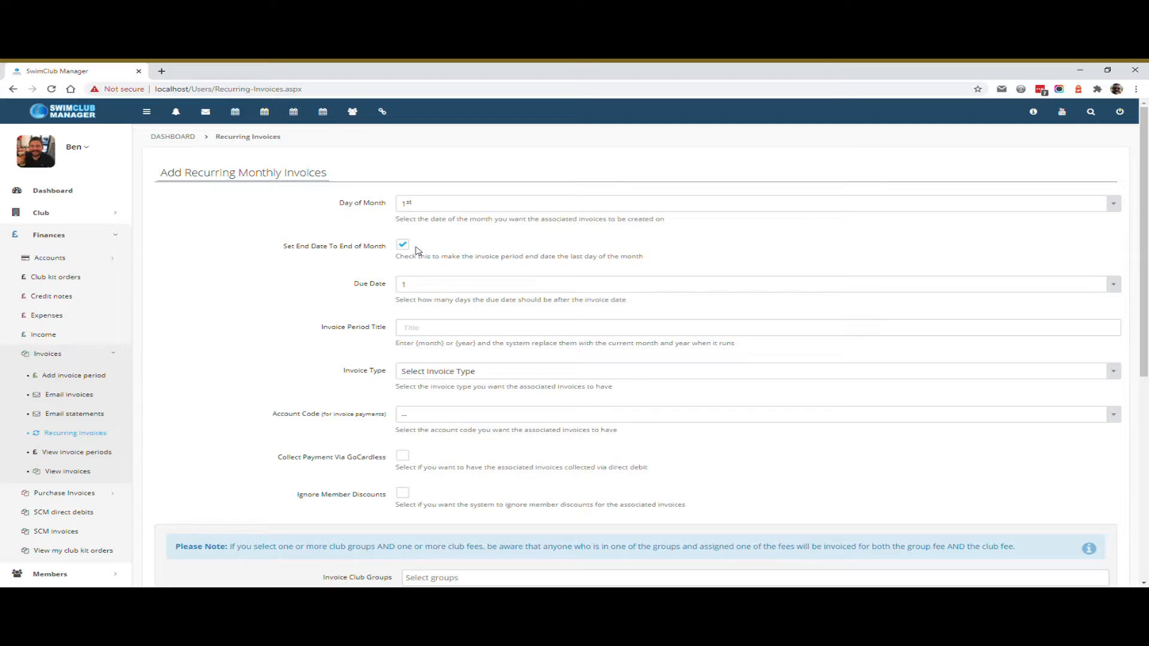
left_click(417, 285)
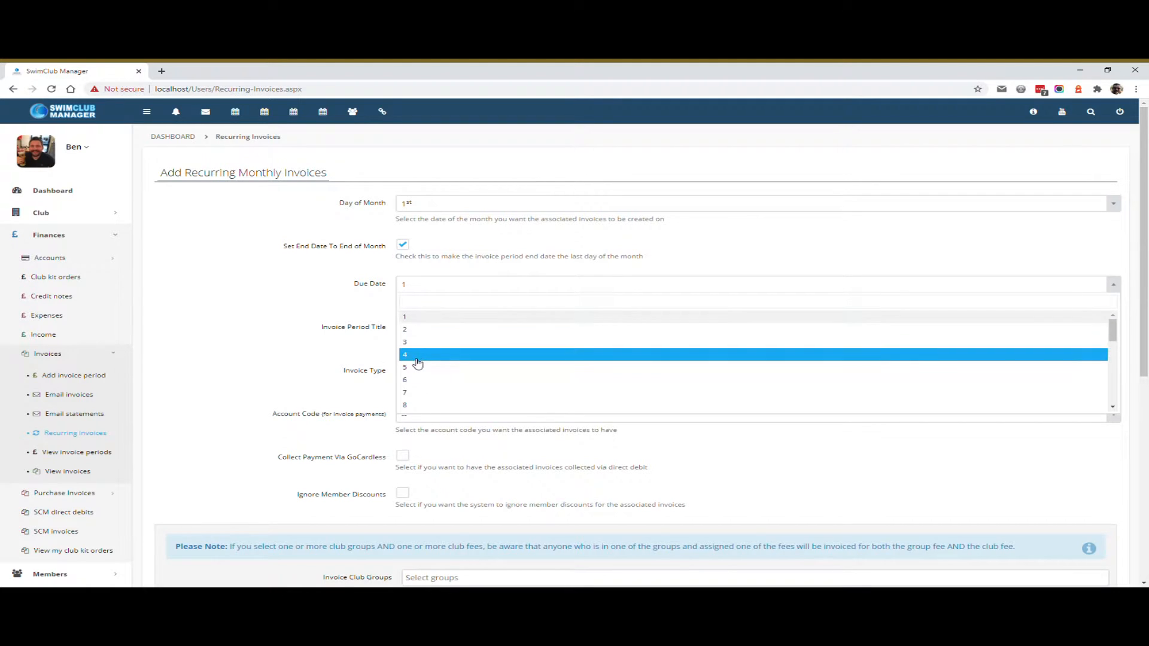
left_click(422, 394)
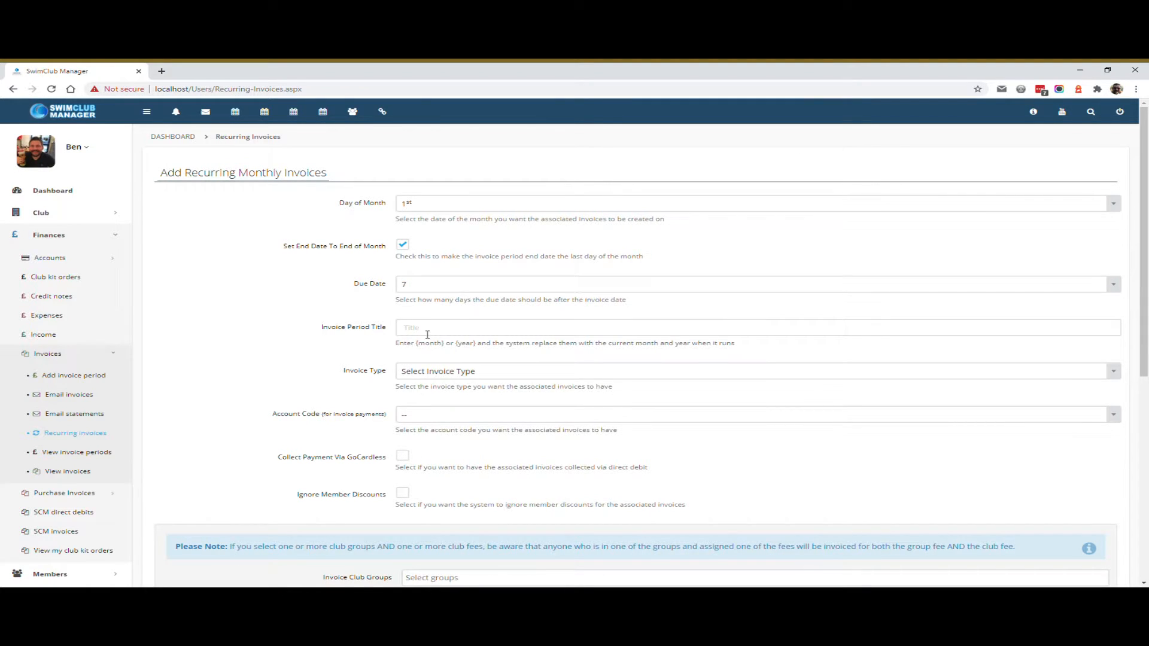
Title the invoice period "{month} {year} invoices" and set its invoice type to Swim fees
left_click_drag(417, 347, 450, 348)
key("ctrl+c")
left_click(449, 329)
key("ctrl+v")
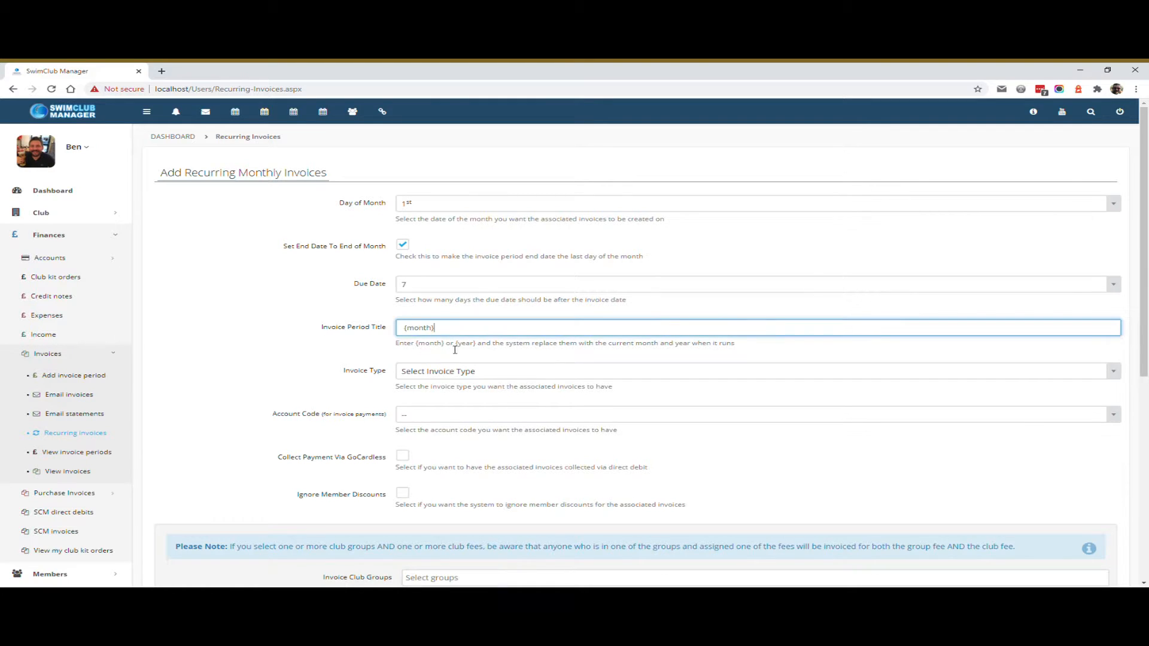
left_click_drag(457, 348, 482, 351)
key("ctrl+c")
left_click(477, 333)
key("ctrl+v")
type("invoices")
left_click(421, 374)
left_click(427, 399)
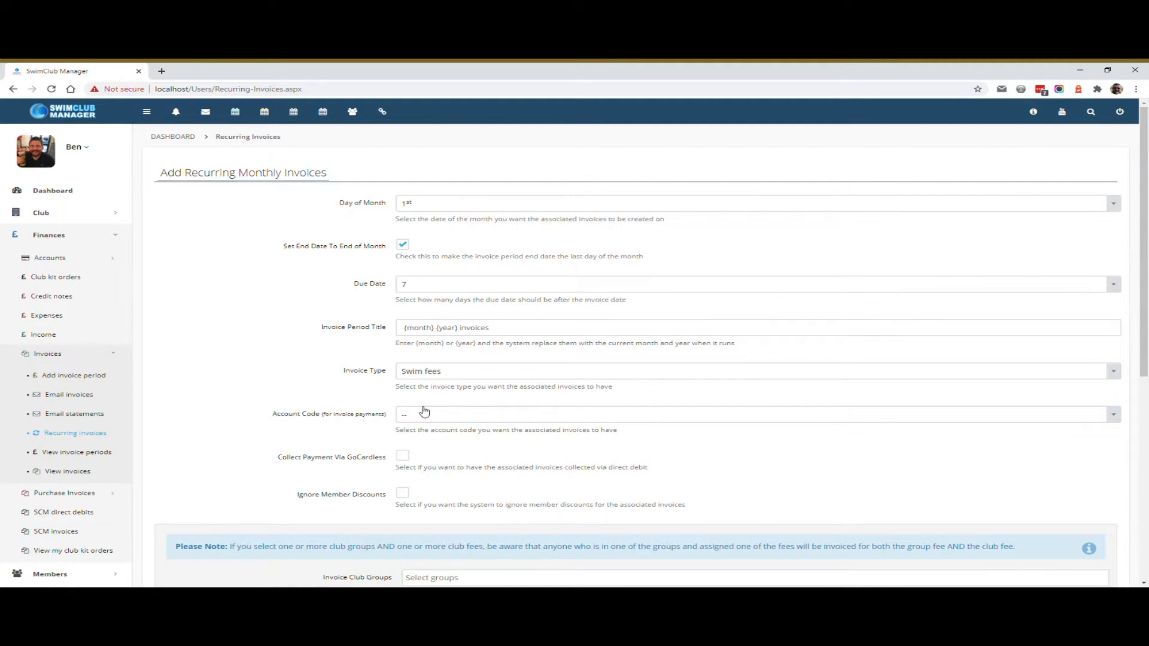
Select Fee 1 (20.00) as the club fee to invoice each month
scroll(424, 412, "down", 2)
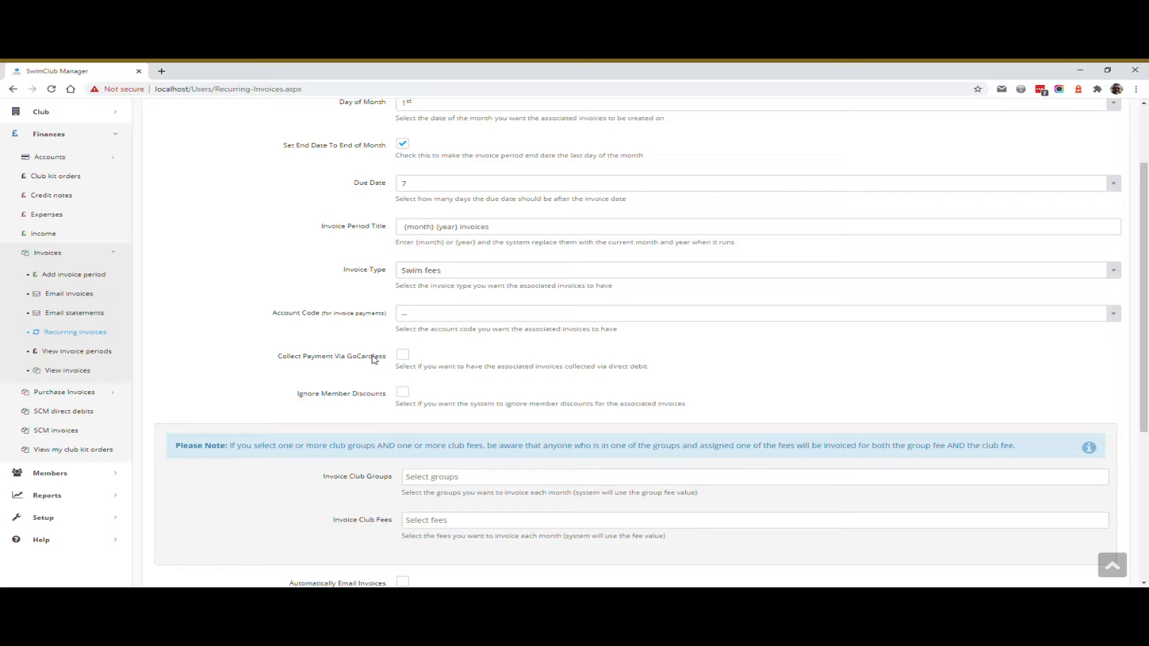
scroll(371, 358, "down", 2)
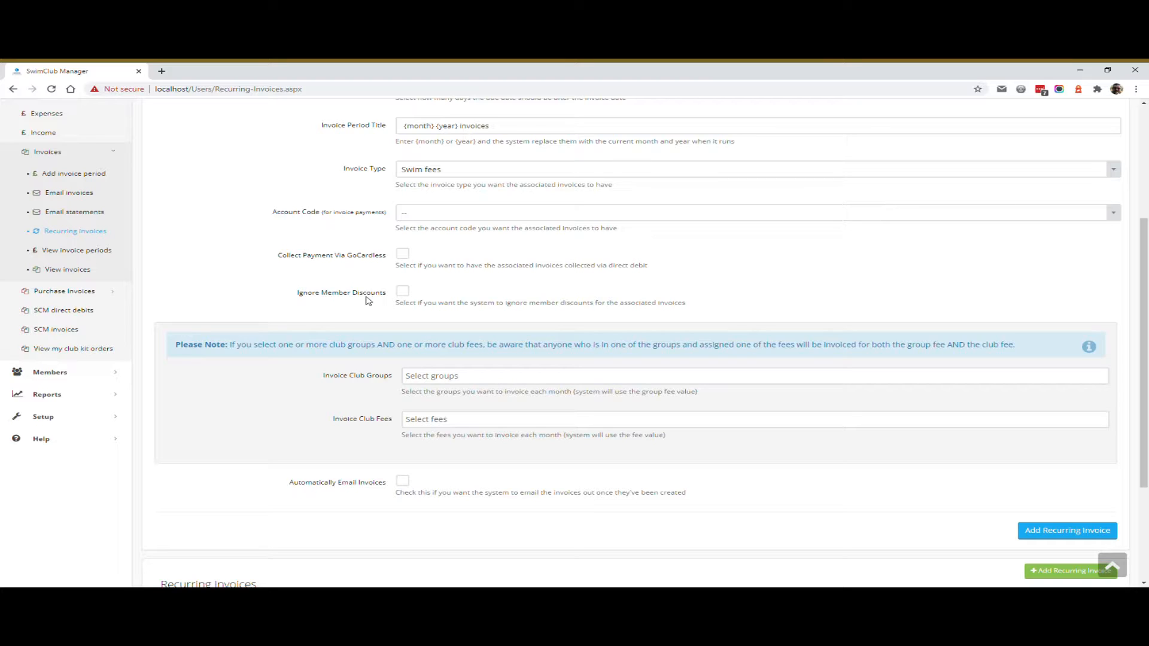
left_click(446, 420)
left_click(448, 434)
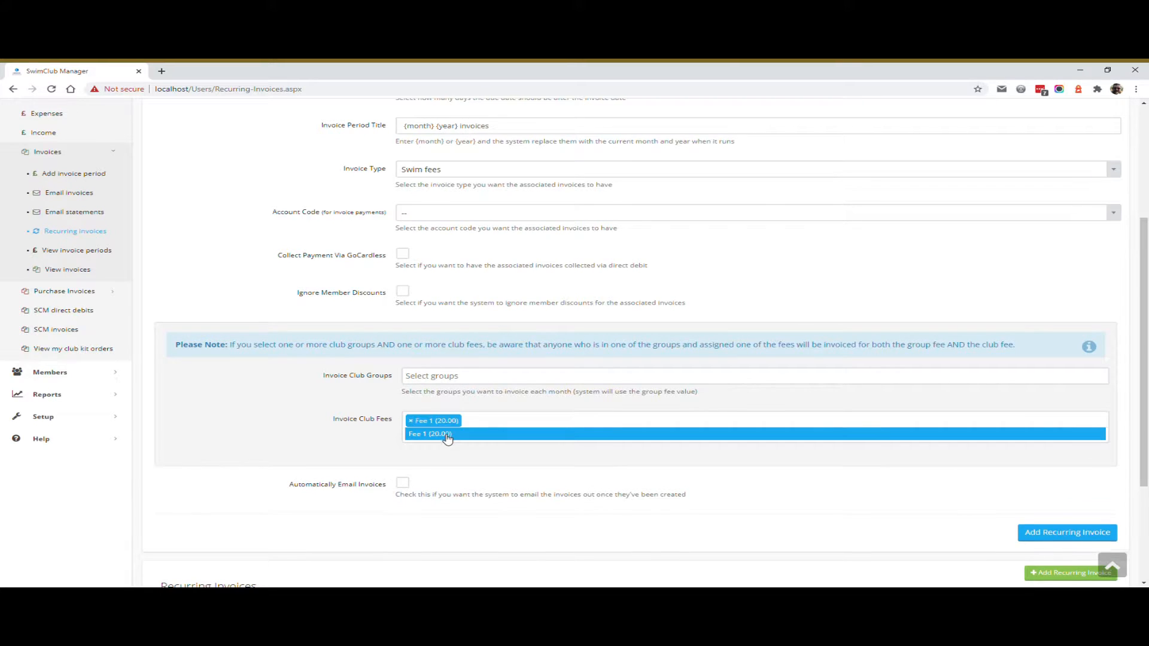
left_click(380, 442)
scroll(384, 441, "down", 2)
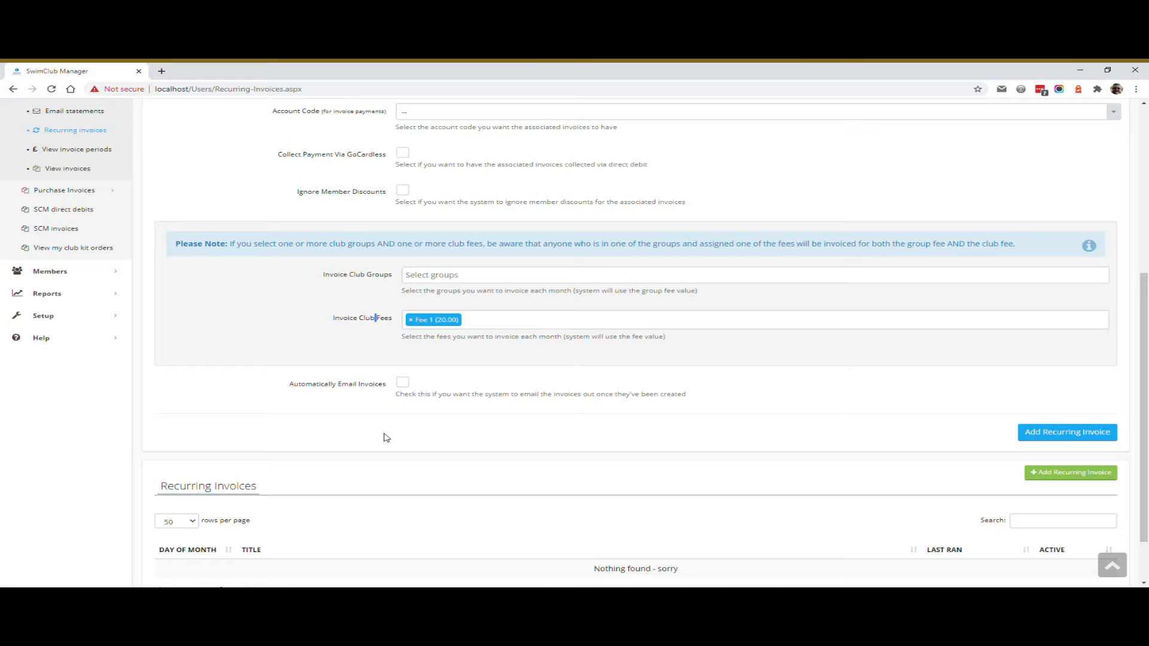
left_click(403, 382)
scroll(403, 386, "down", 1)
scroll(383, 392, "down", 1)
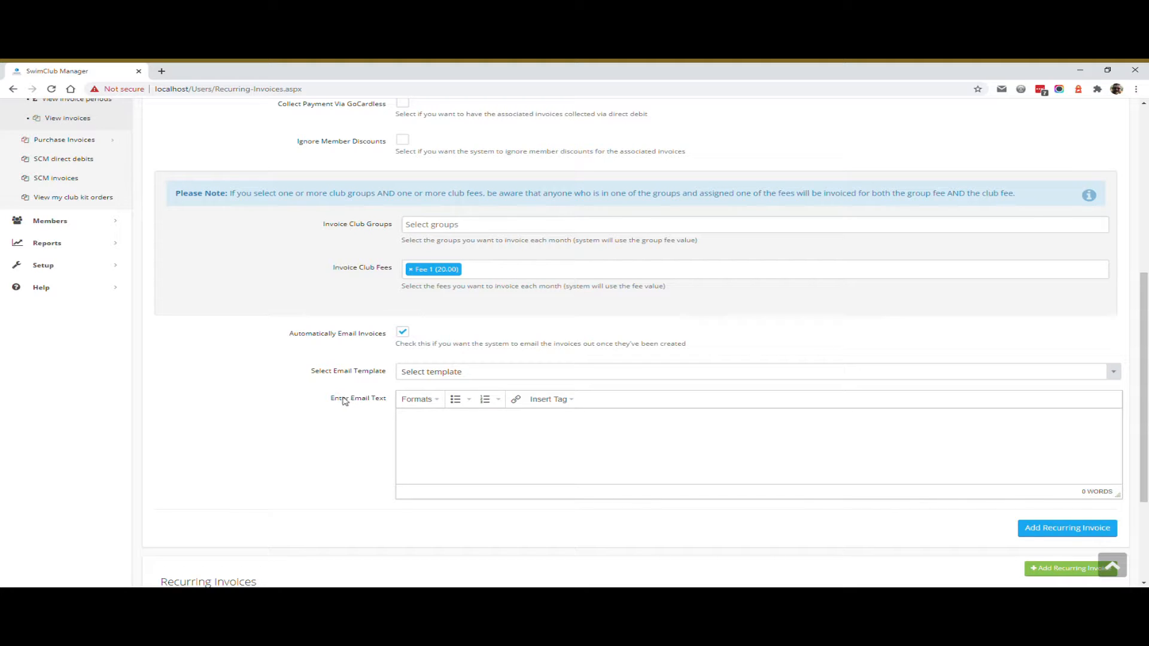
left_click(430, 442)
left_click(551, 400)
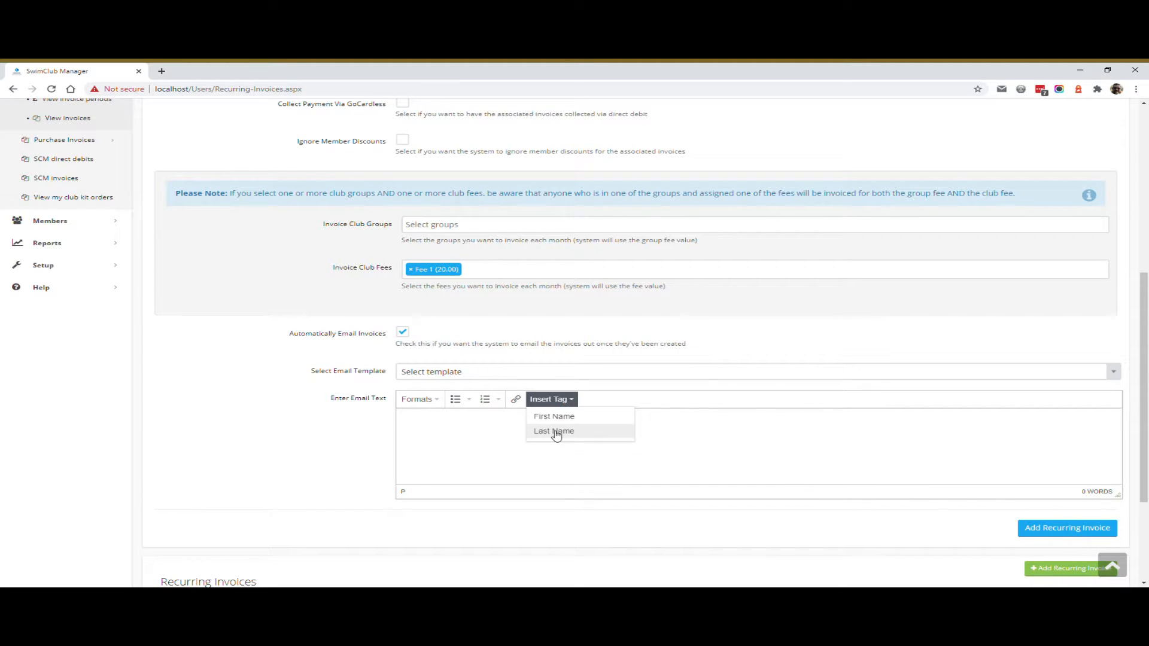
left_click(570, 400)
left_click(403, 333)
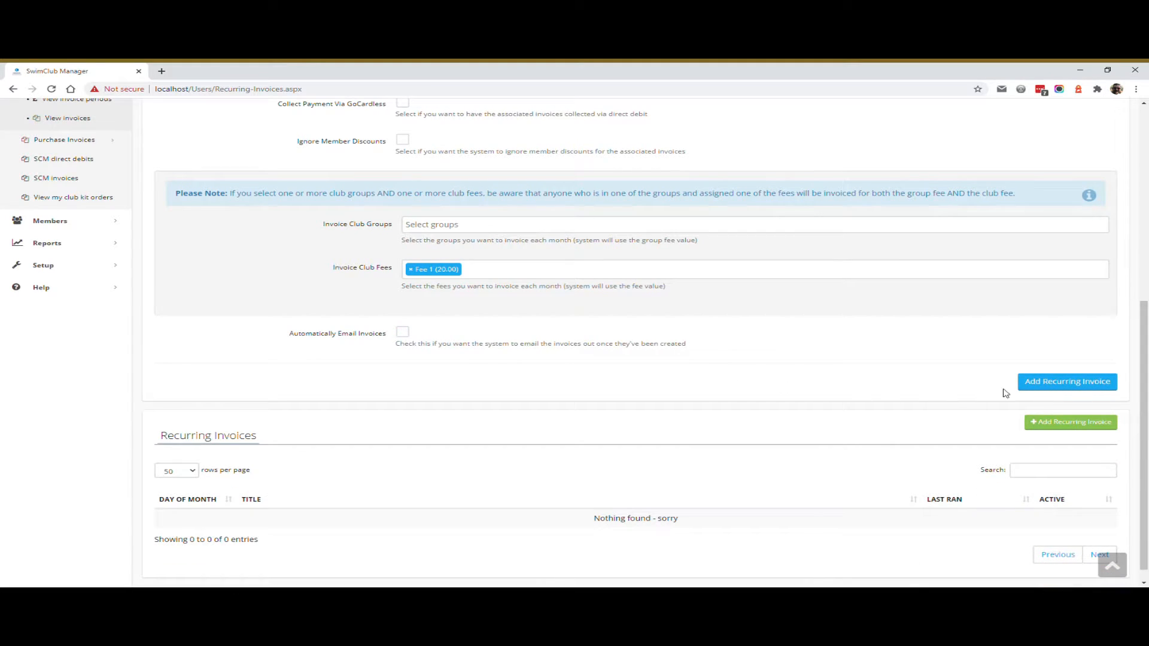
Save the completed form as a new recurring invoice
left_click(1052, 384)
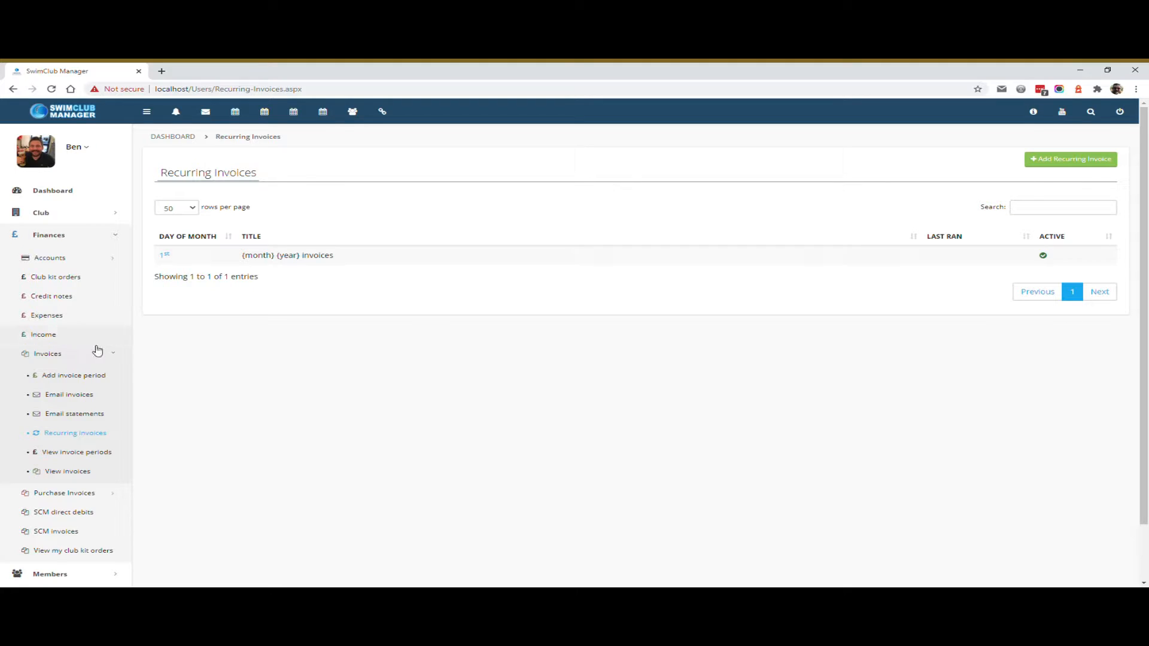
Start a cleared invoice period titled "Fees", due 31/07/2020 and running from 01/07/2020 to 31/07/2020
left_click(89, 380)
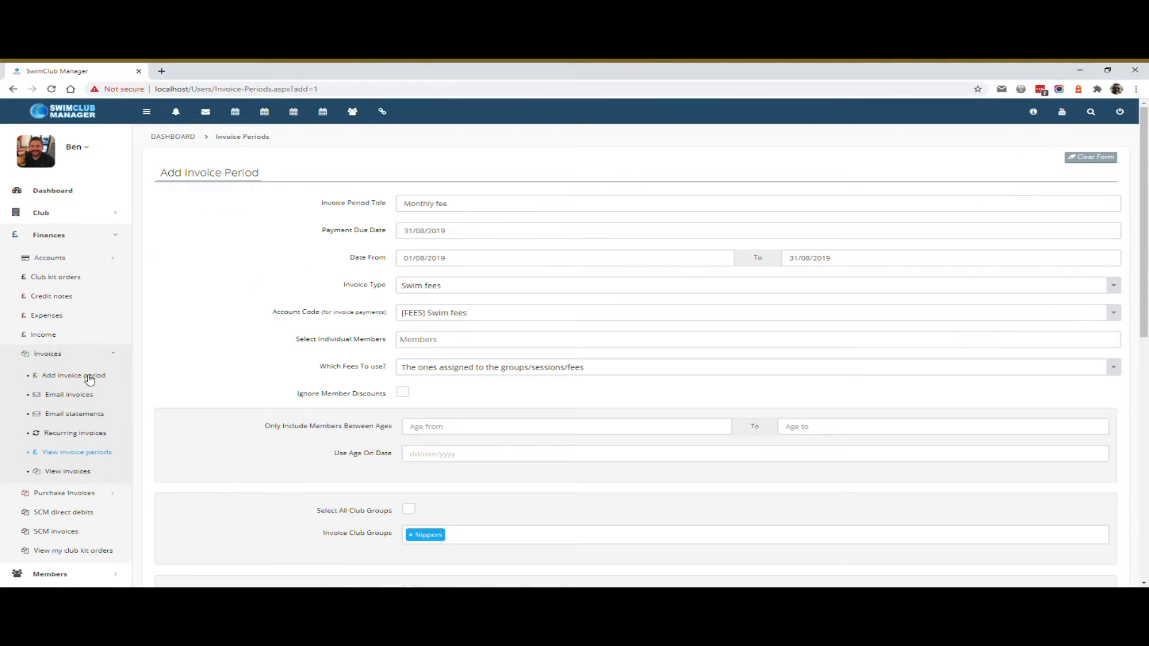
left_click(1077, 157)
left_click(458, 207)
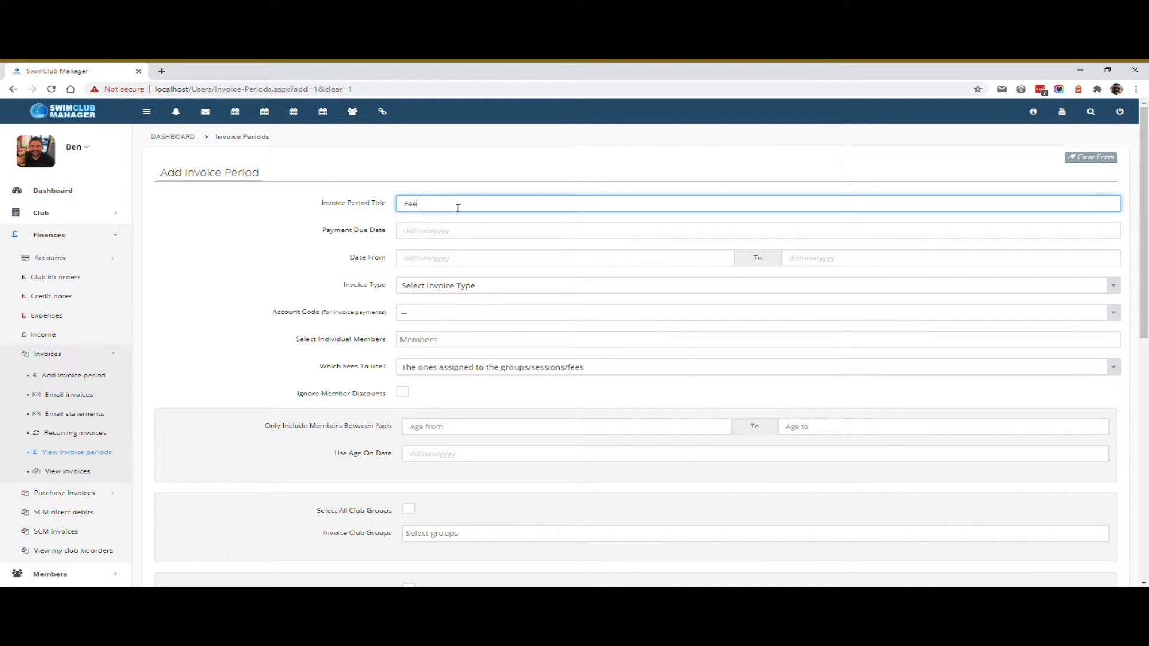
left_click(455, 228)
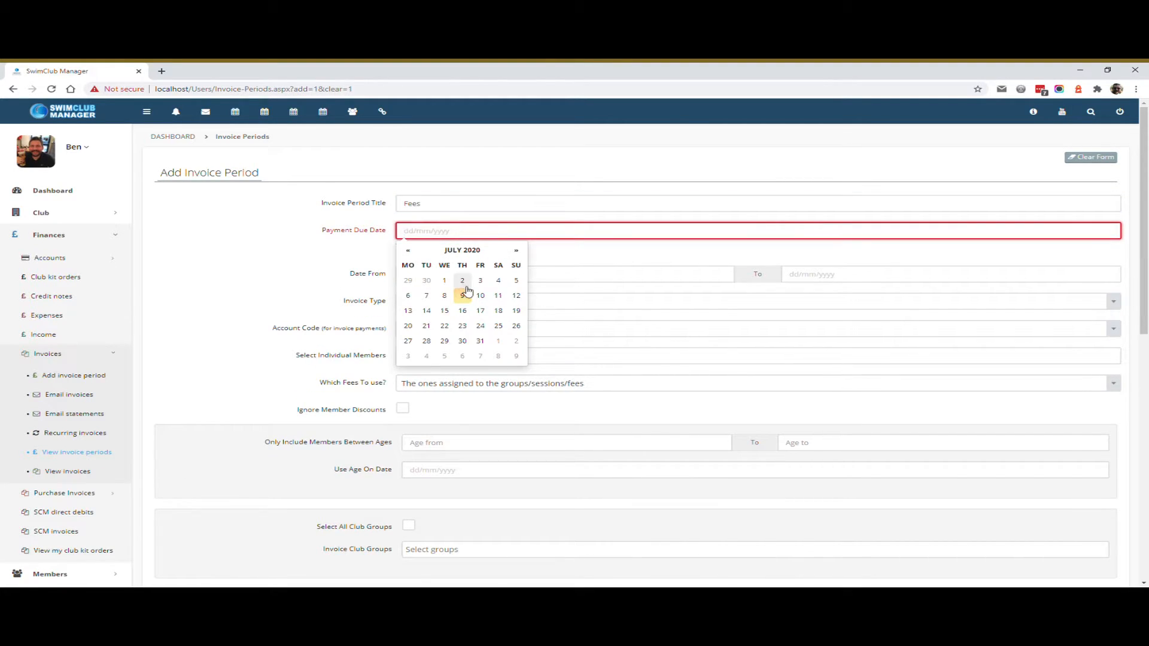
left_click(485, 342)
left_click(445, 259)
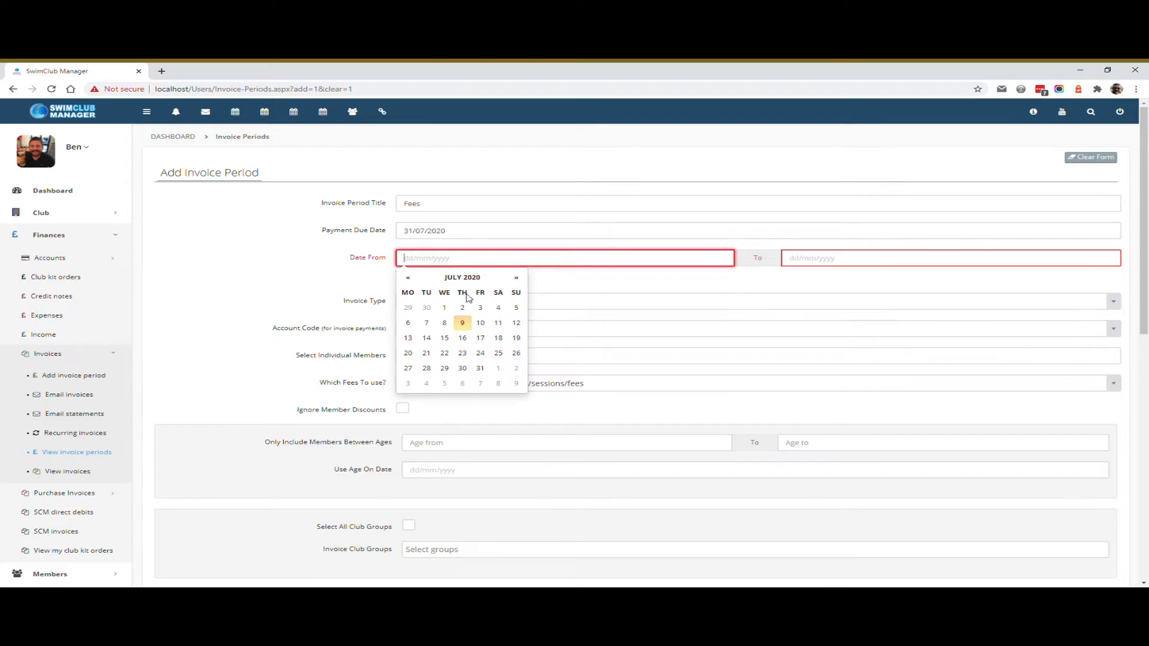
left_click(446, 304)
left_click(796, 262)
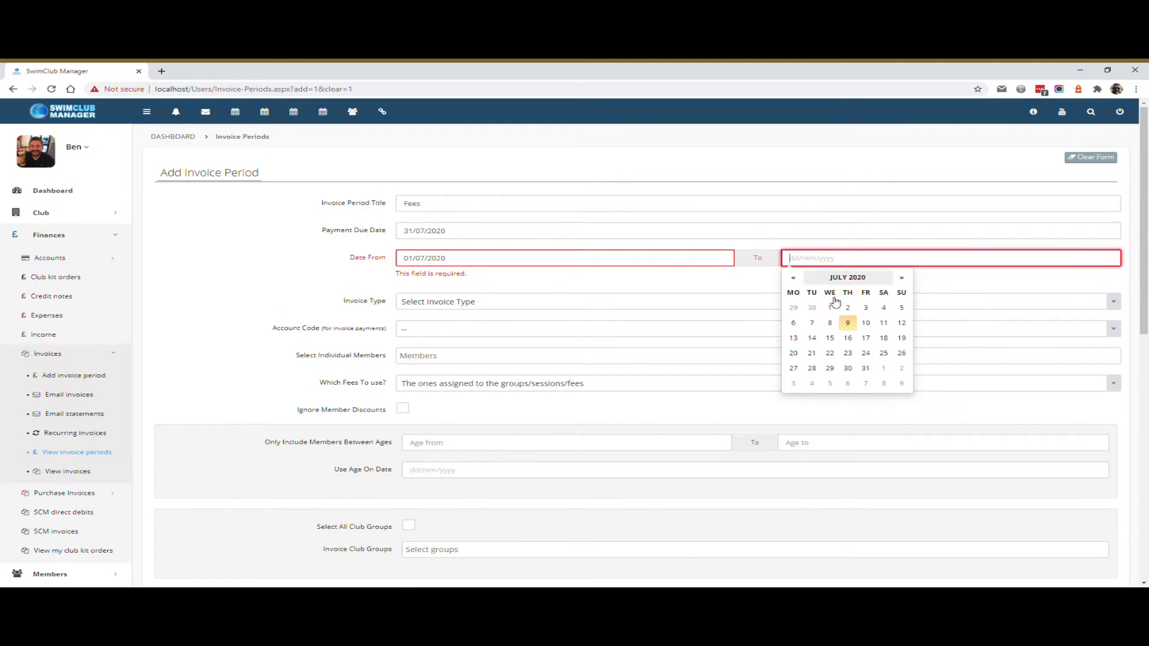
left_click(868, 367)
Set the invoice period's type to Swim fees and choose Fee 1 (20.00) as its club fee
left_click(474, 292)
left_click(446, 323)
scroll(363, 326, "down", 2)
scroll(365, 325, "down", 3)
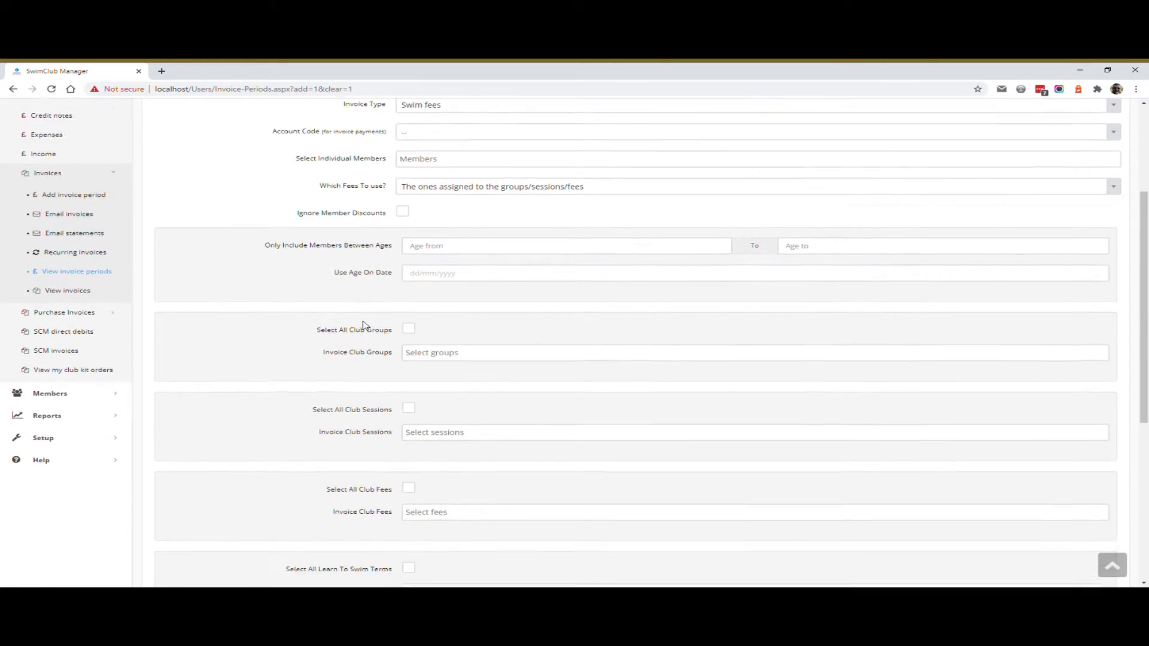
left_click(465, 446)
left_click(467, 455)
scroll(462, 456, "down", 2)
left_click(579, 487)
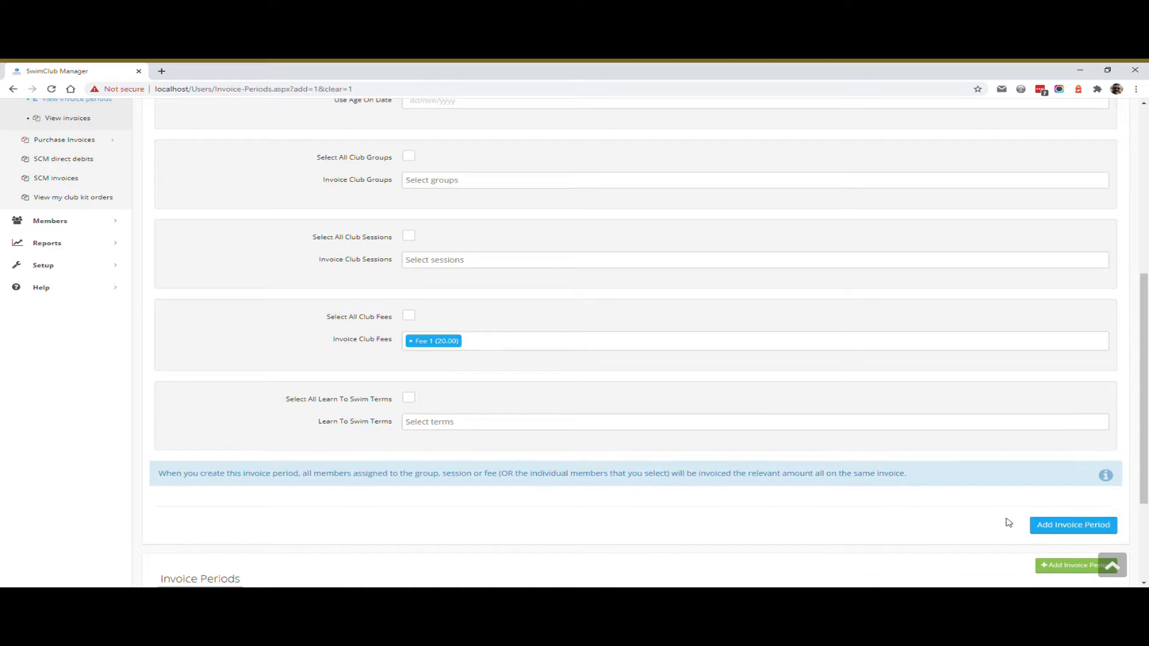
Create the invoice period from the completed form, then open the Fees period starting 01/07/2020 to review its invoices
left_click(1054, 525)
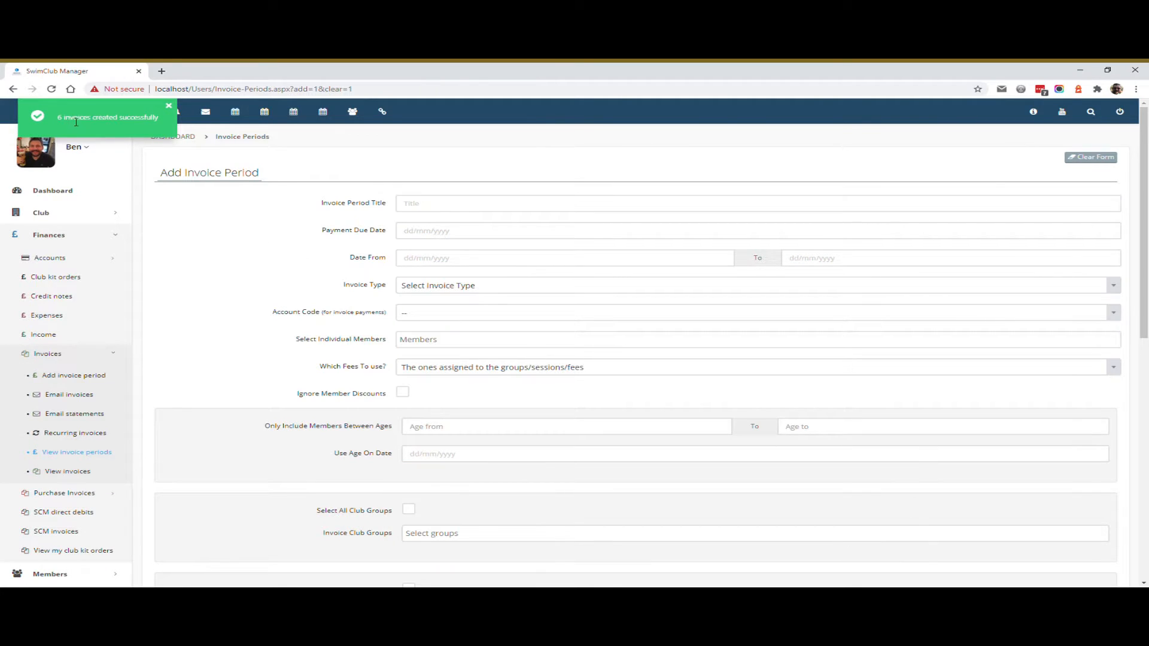
left_click(93, 455)
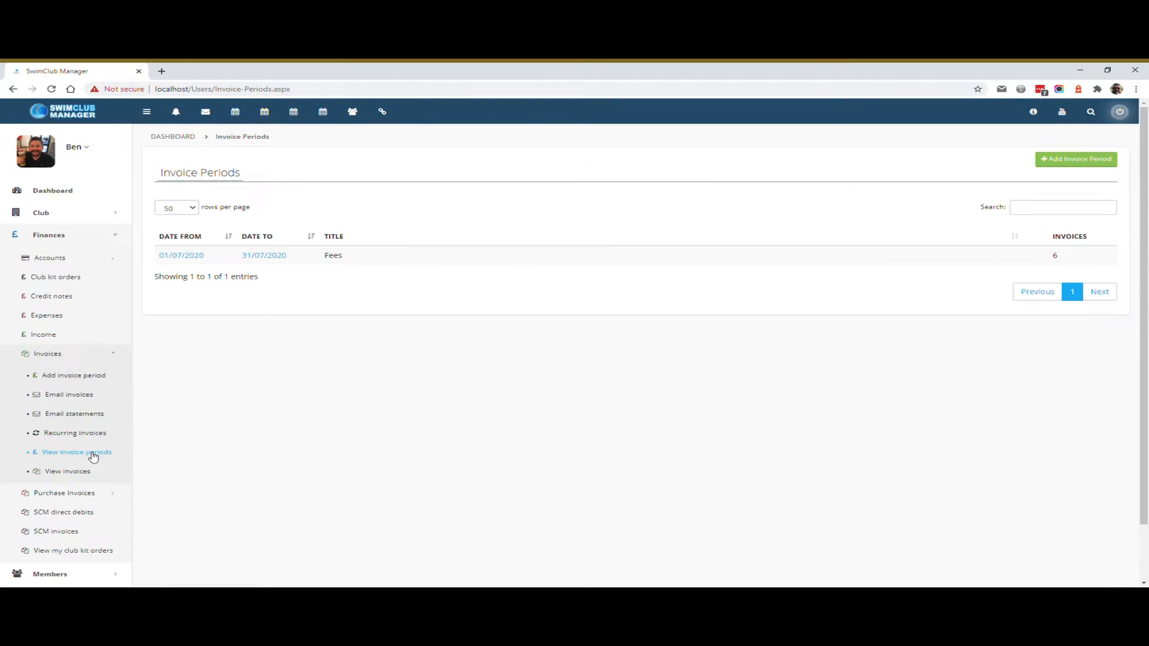
left_click(199, 261)
scroll(322, 347, "down", 3)
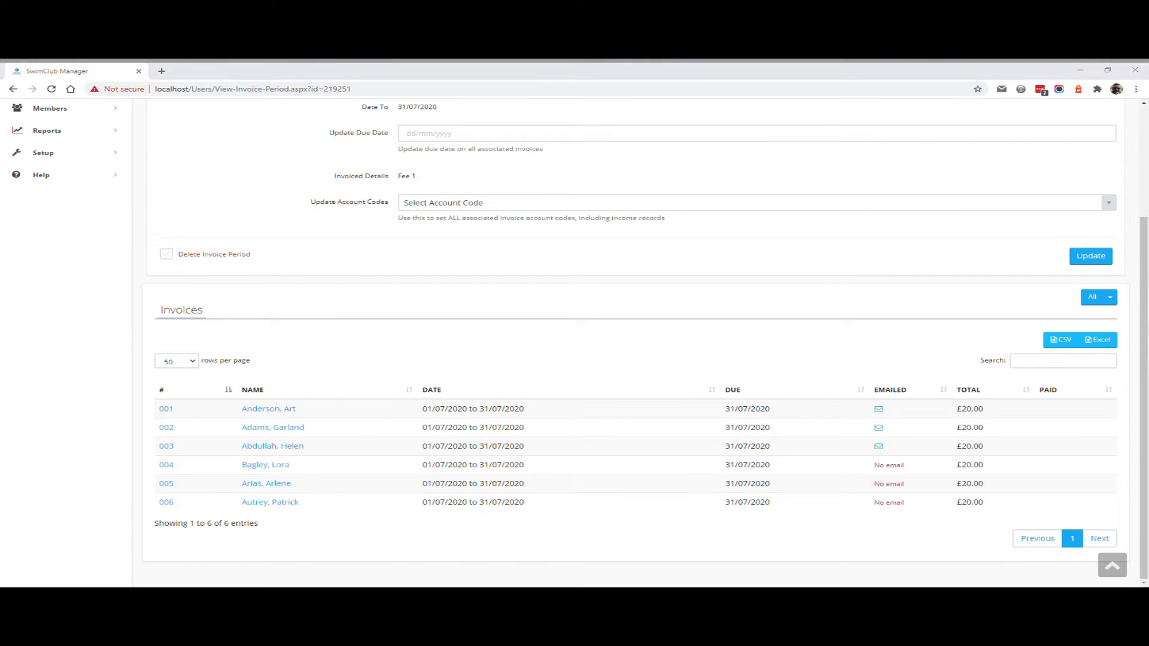
scroll(580, 422, "up", 3)
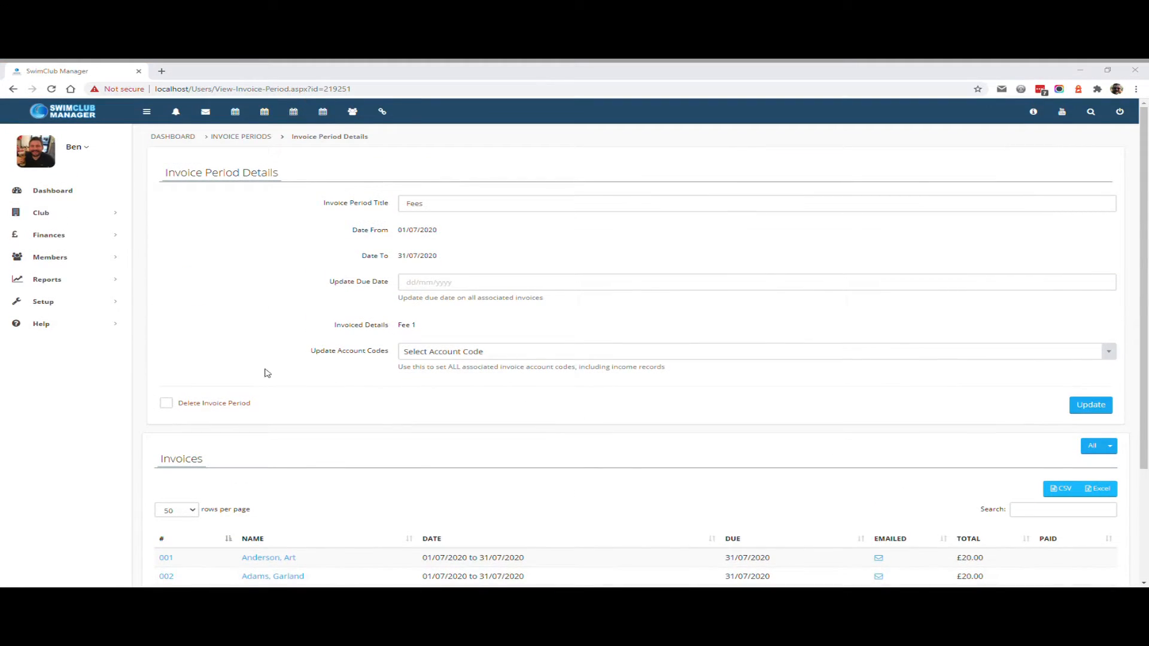
Open the club's invoice list and check which payment statuses it can be filtered by
left_click(65, 235)
left_click(71, 350)
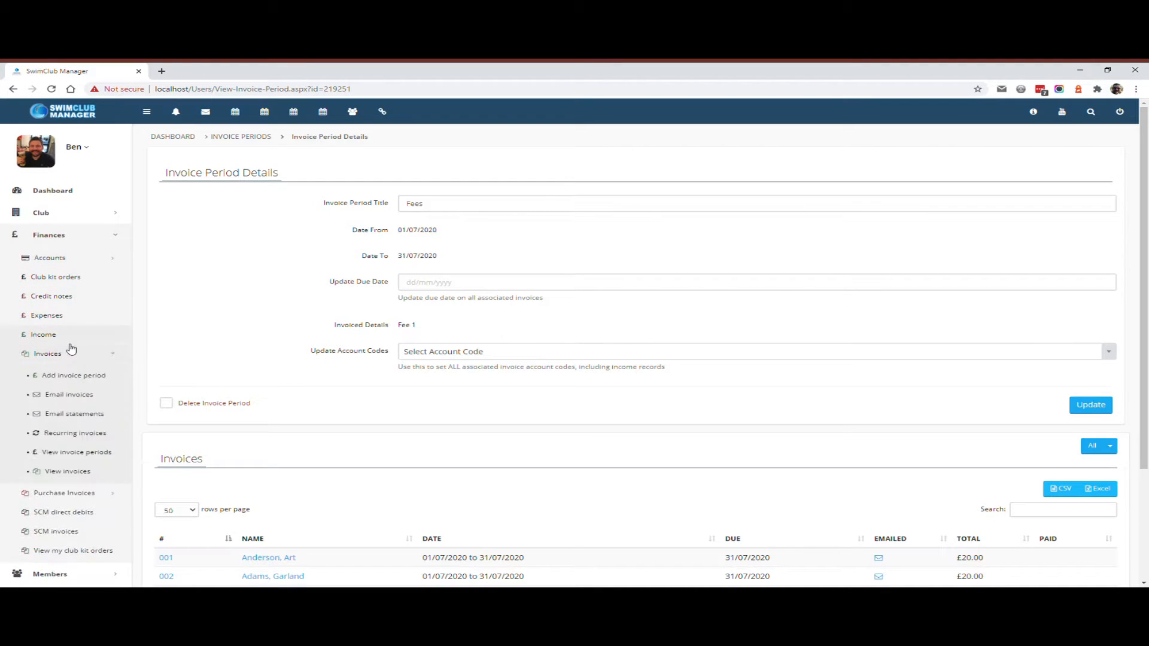
left_click(76, 473)
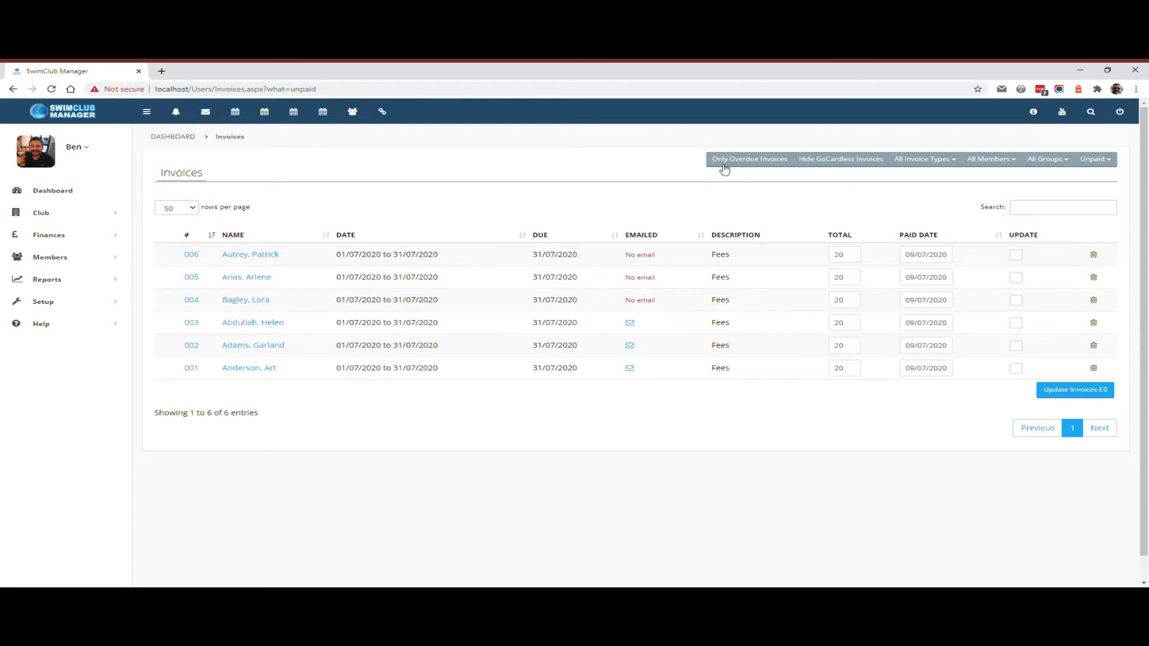
left_click(1108, 162)
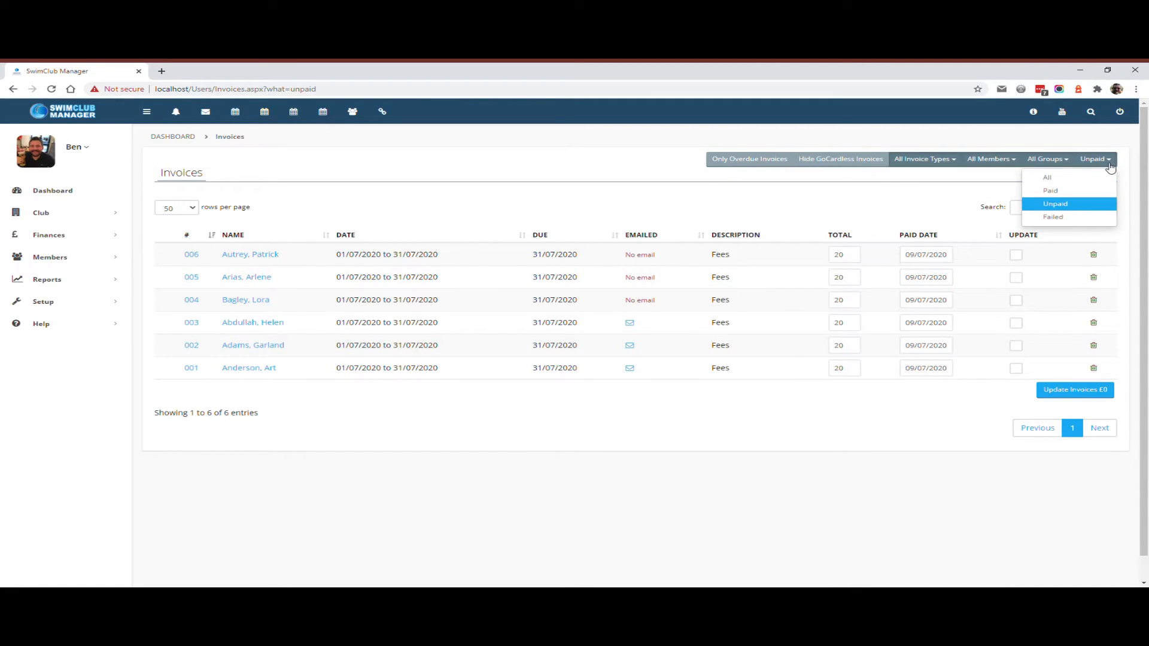
left_click(842, 201)
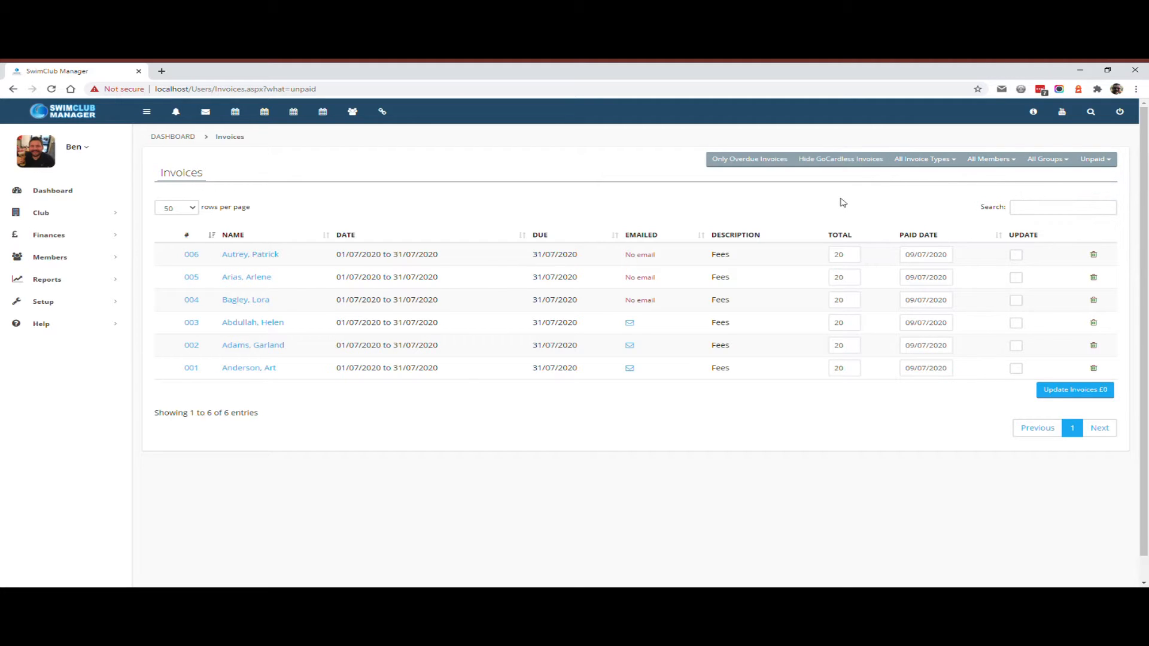
Open the first listed unpaid invoice and examine its details, line items and payments section
left_click(192, 255)
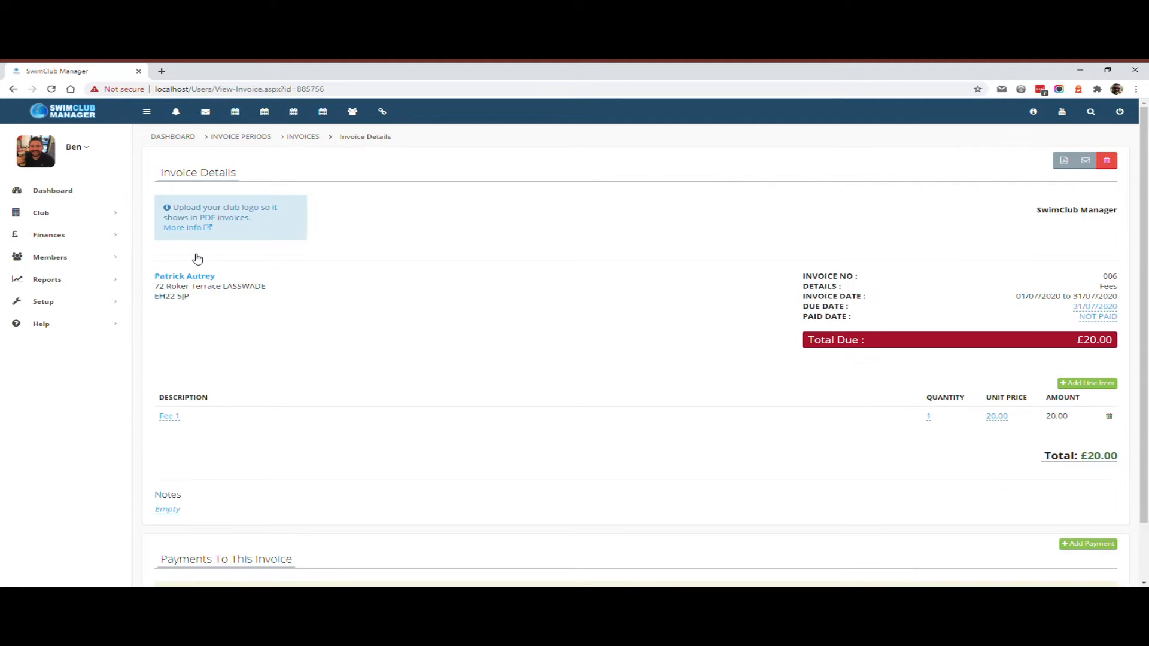
scroll(425, 342, "down", 2)
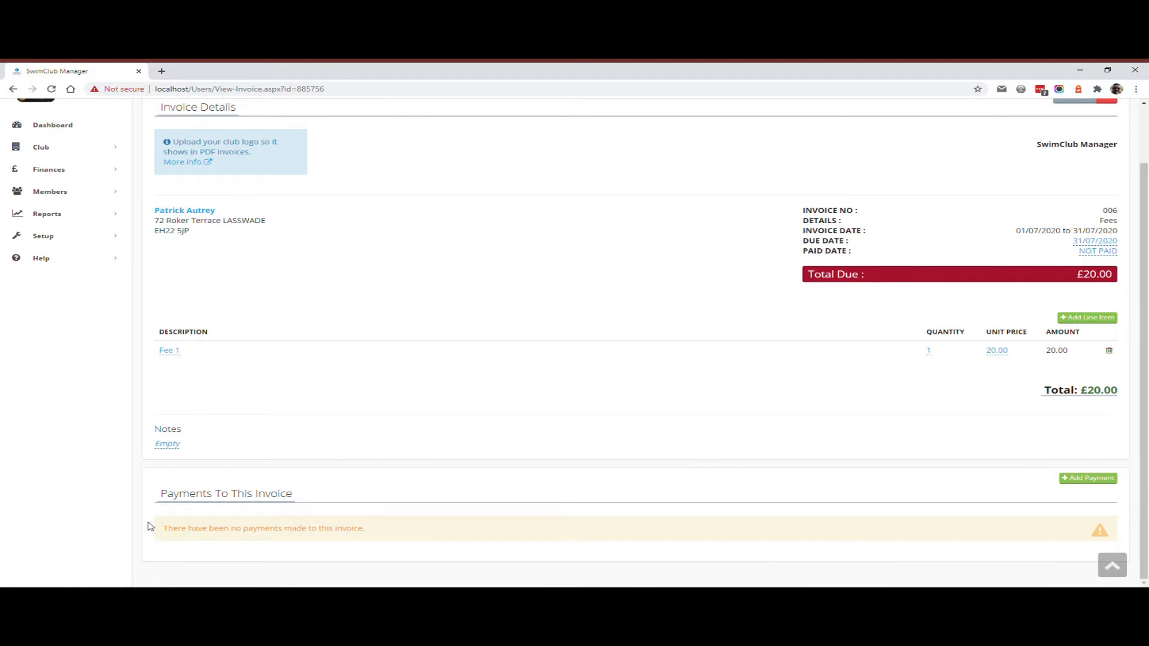
scroll(563, 493, "up", 2)
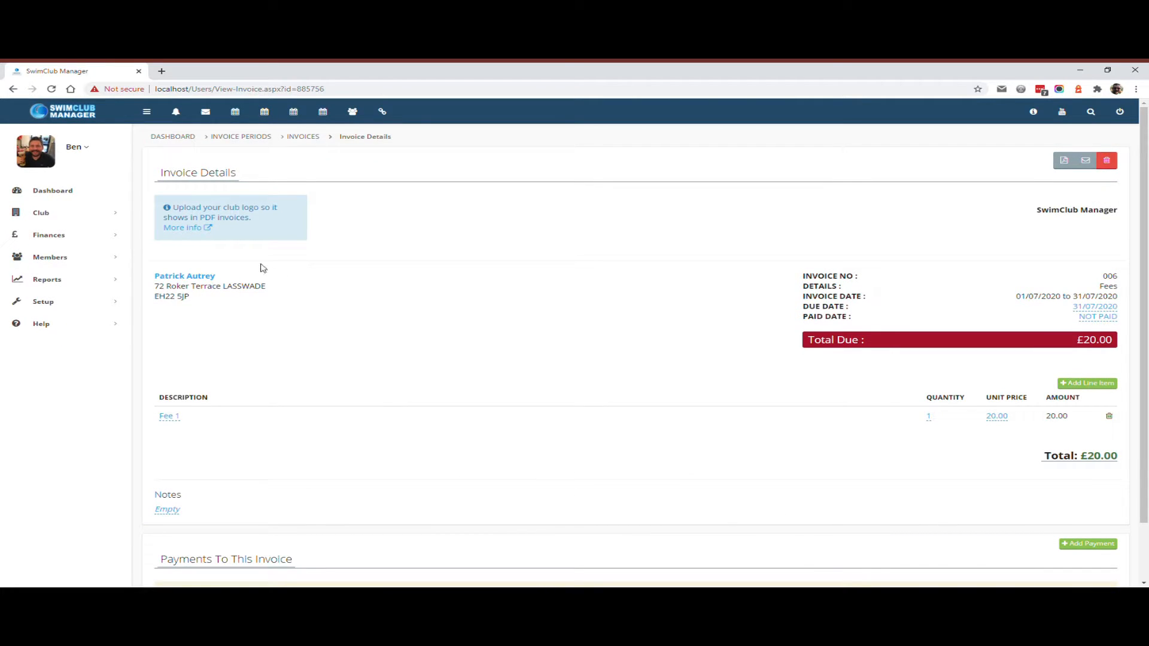
From the invoice list, mark the first unpaid invoice for update with paid date 09/07/2020 and submit the update
left_click(90, 235)
left_click(67, 356)
left_click(76, 473)
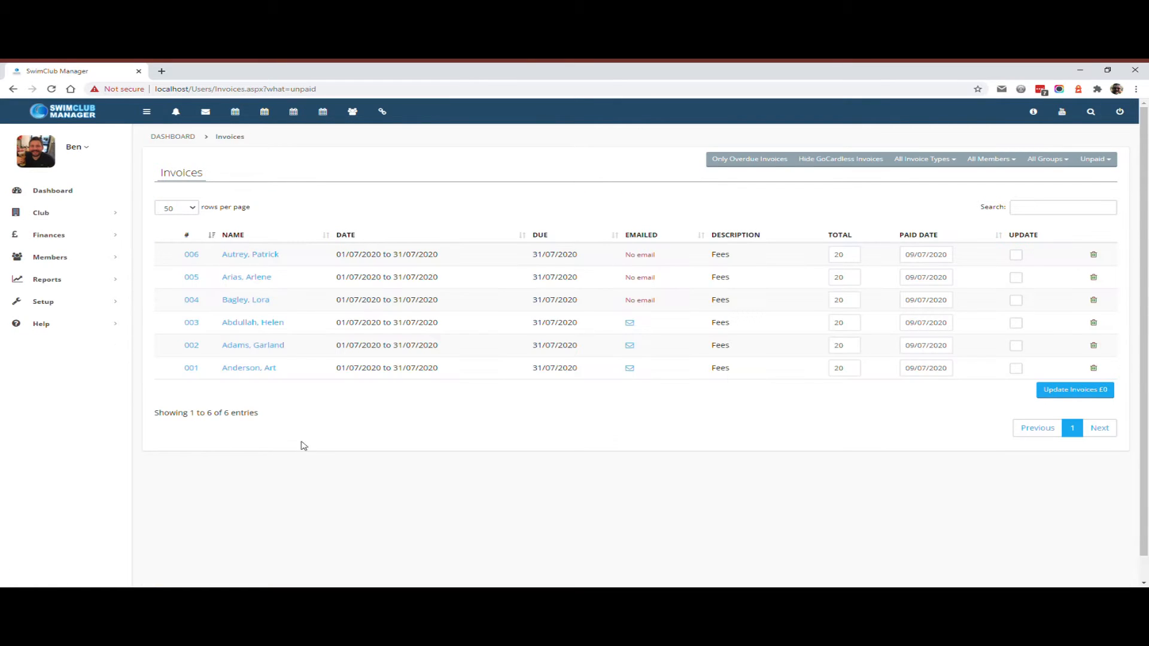
left_click(1016, 255)
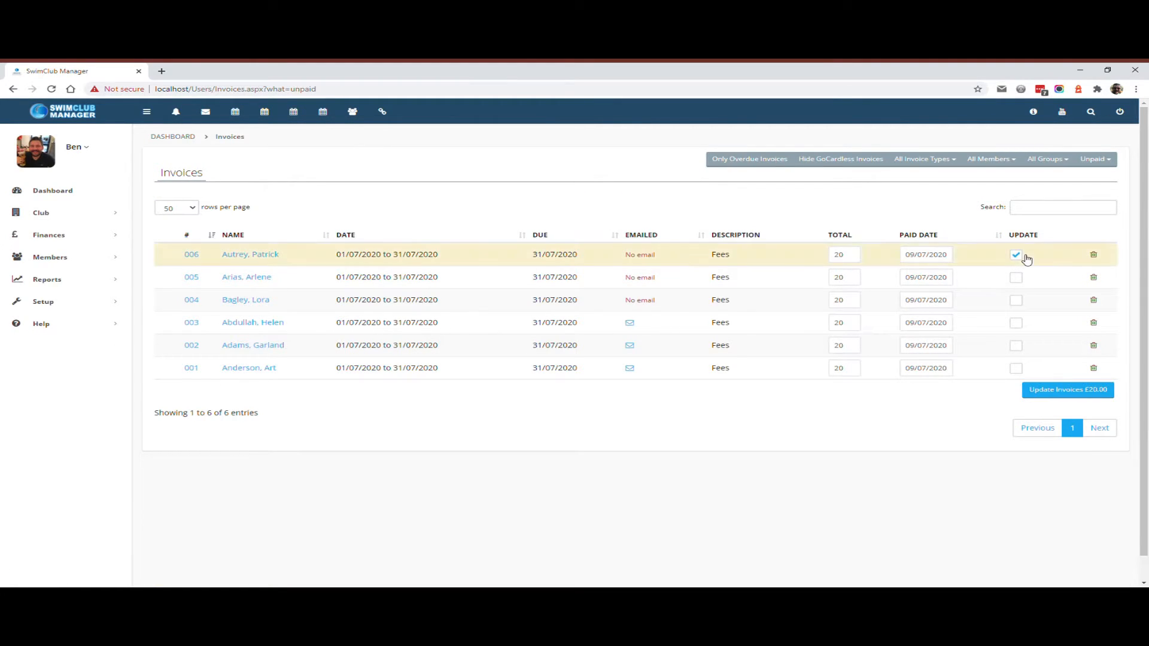
left_click(929, 258)
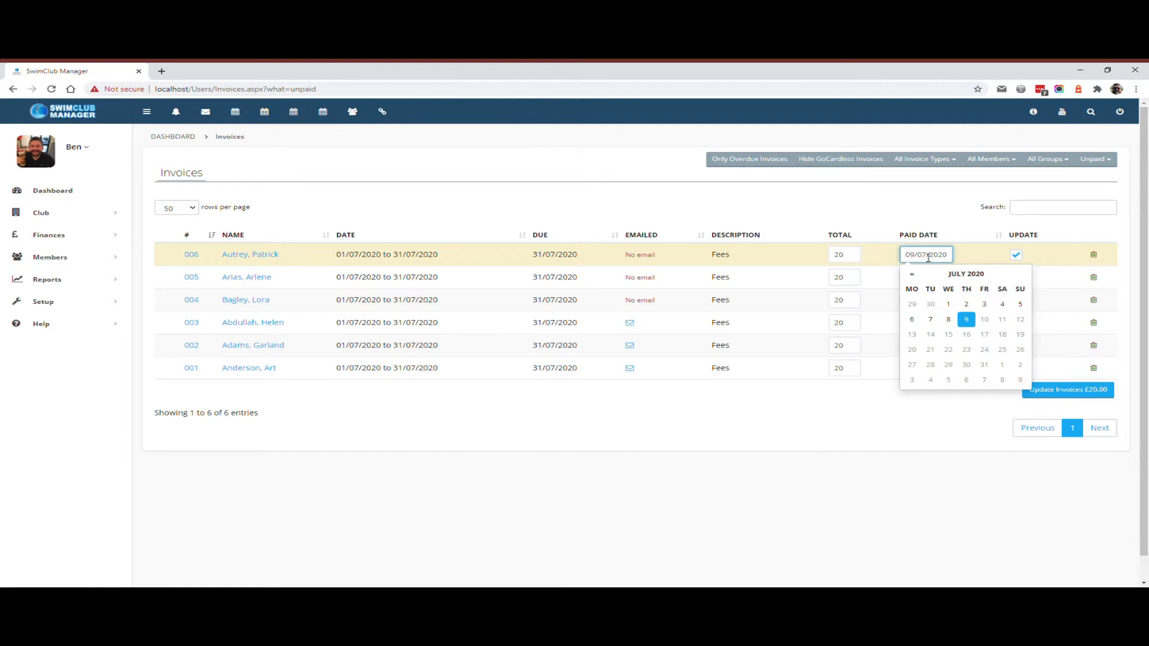
left_click(950, 229)
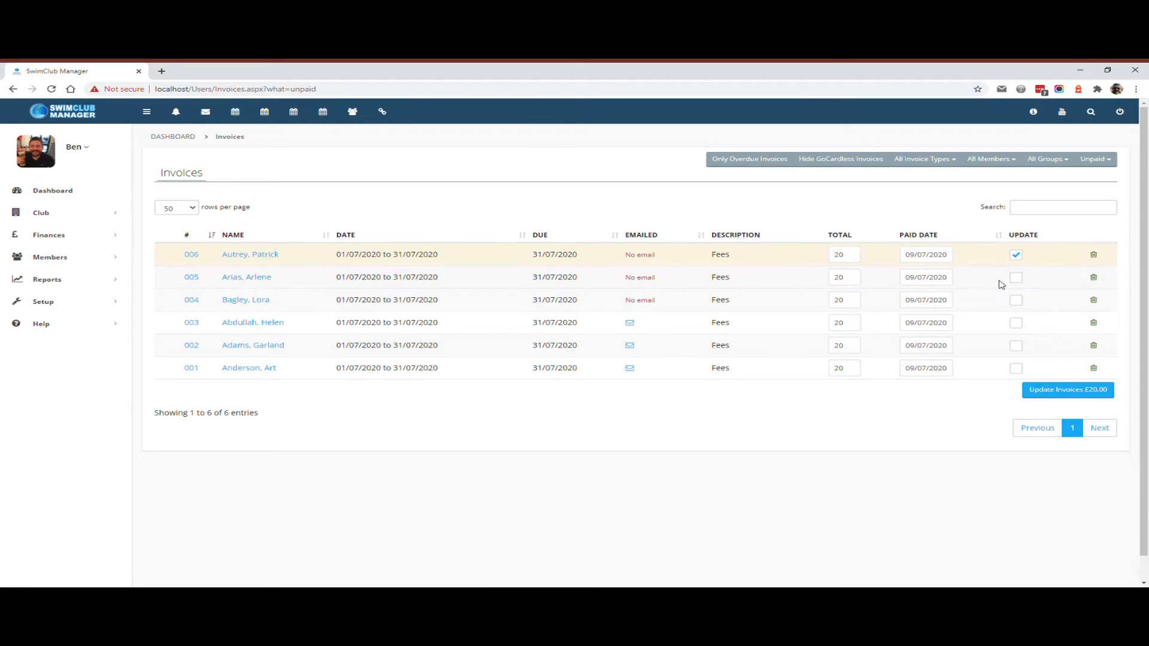
left_click(1057, 398)
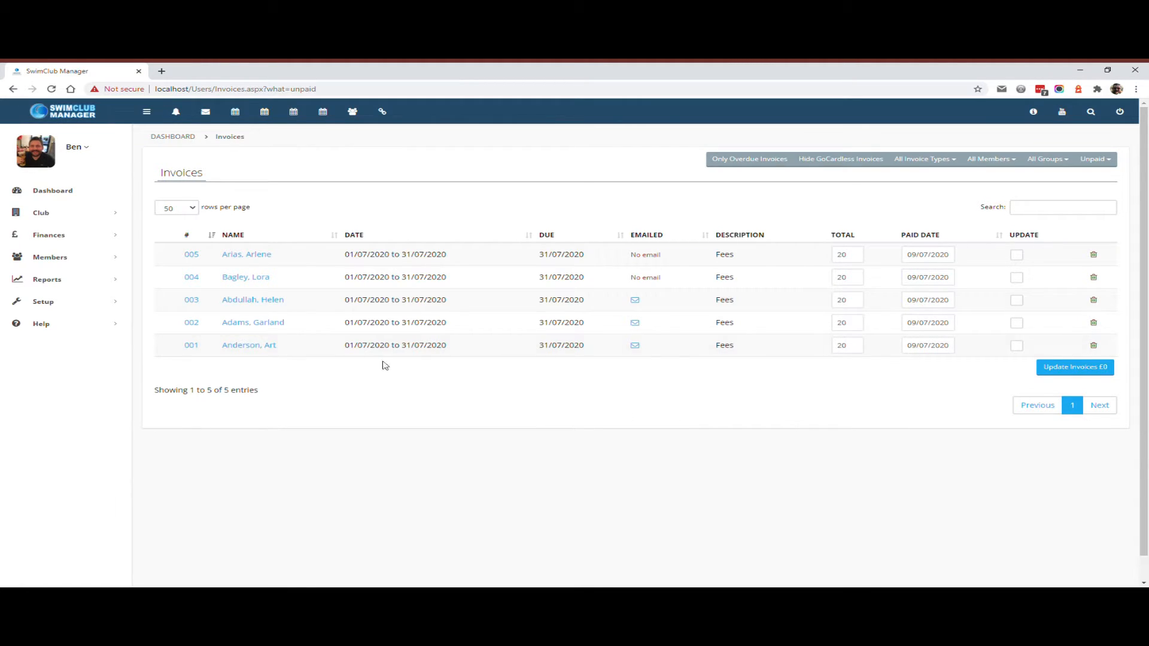
Open the first remaining unpaid invoice and start a payment on it dated 09/07/2020
left_click(195, 255)
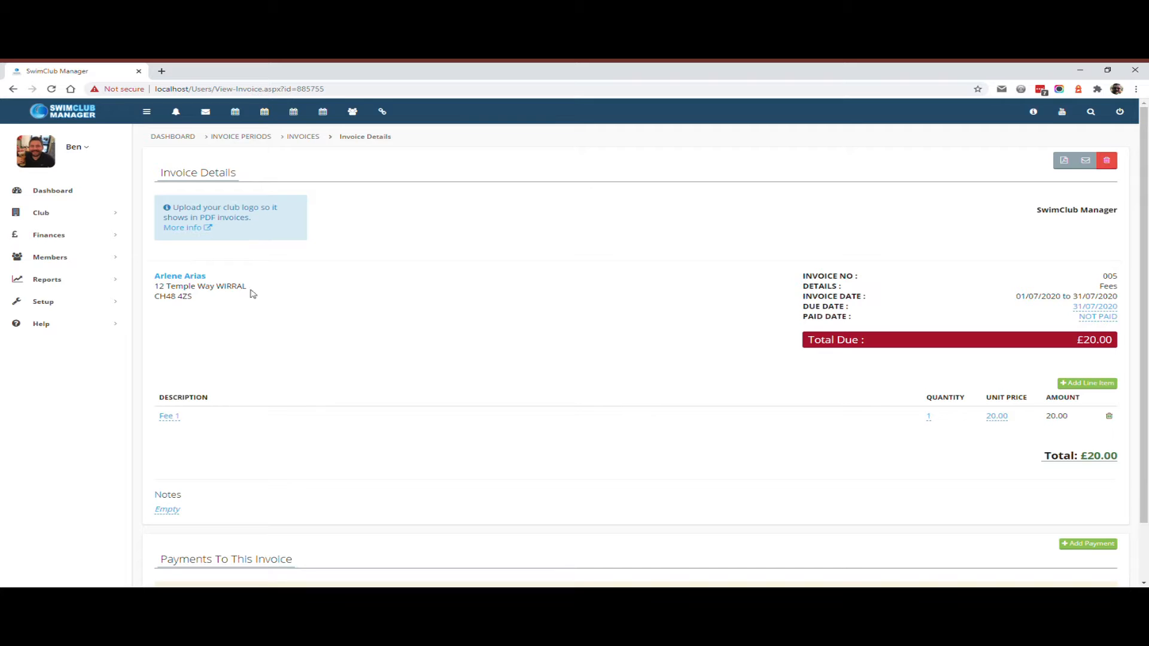
scroll(727, 355, "down", 2)
left_click(1088, 479)
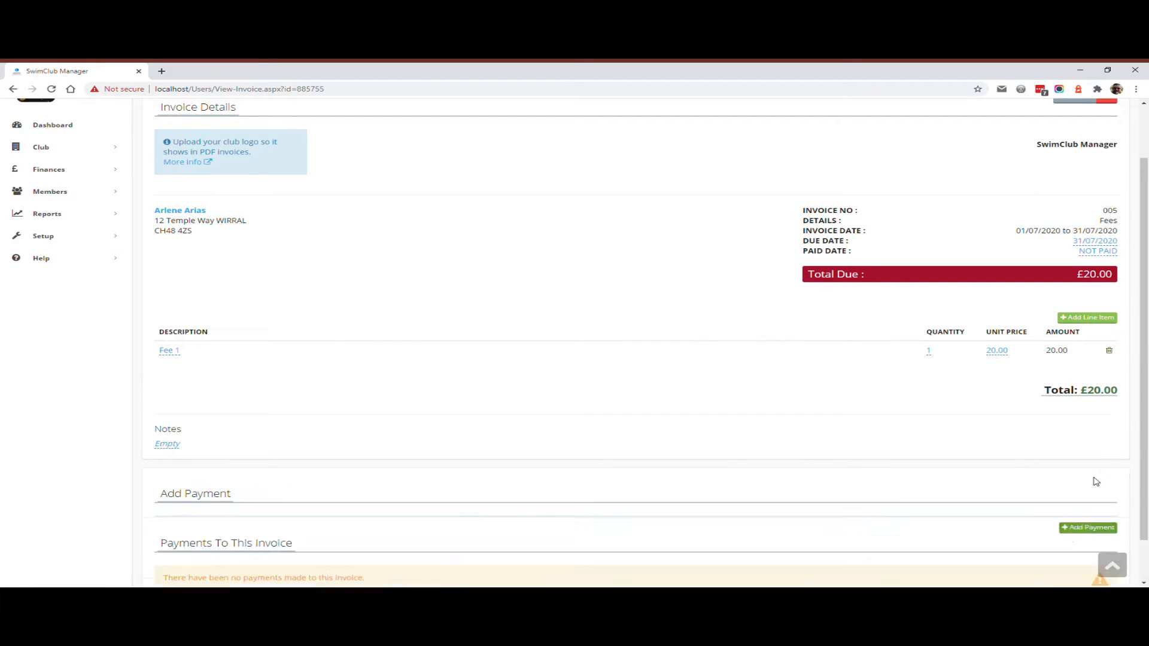
scroll(980, 452, "down", 5)
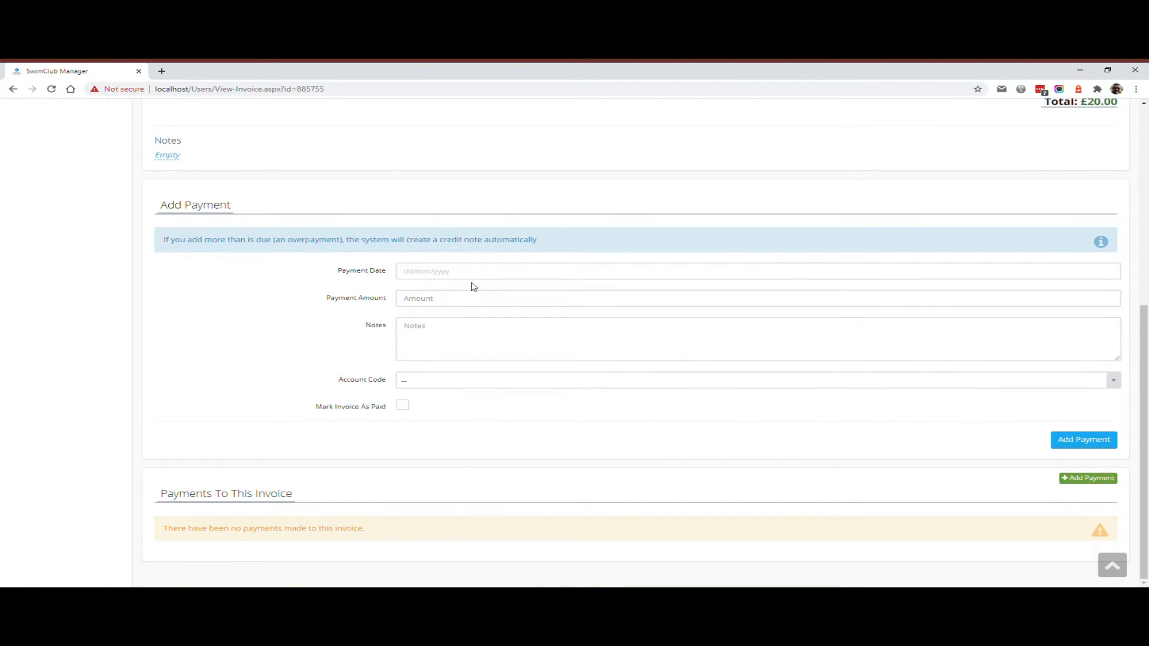
left_click(464, 276)
left_click(464, 190)
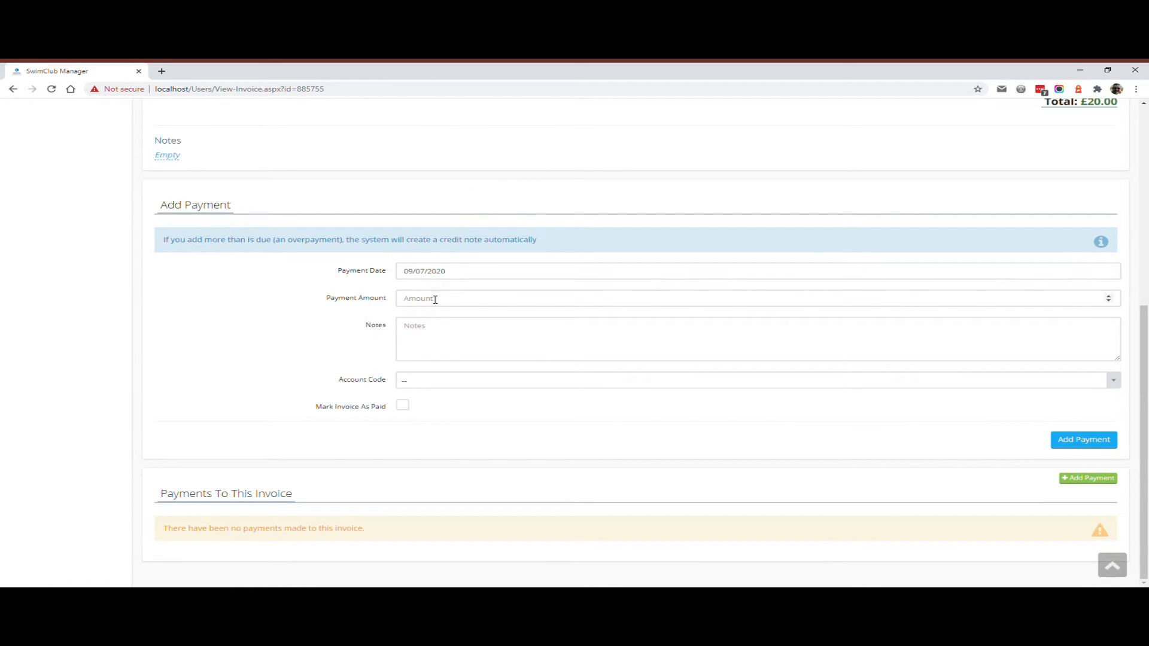
Set the payment amount to 20 with the invoice marked as paid, and add the payment
scroll(435, 293, "up", 2)
scroll(435, 300, "down", 2)
left_click(433, 299)
type("20")
left_click(402, 405)
left_click(1071, 446)
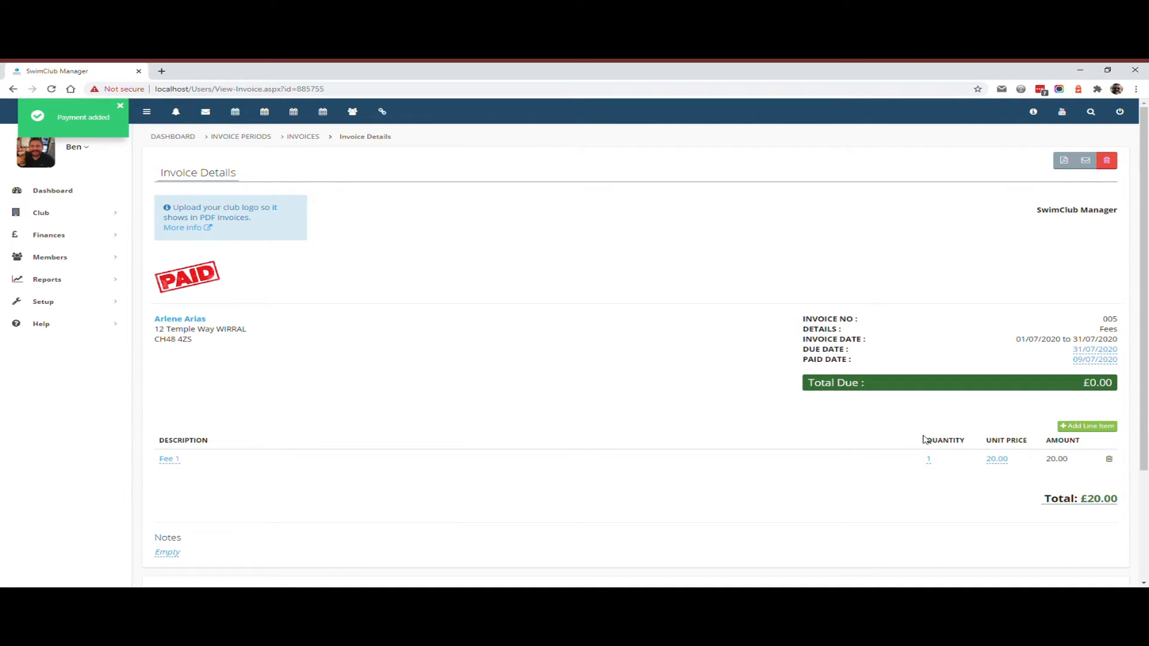
scroll(924, 440, "down", 3)
scroll(925, 440, "up", 3)
Open the finance setup for online invoice payments and start connecting the club to Stripe
left_click(77, 302)
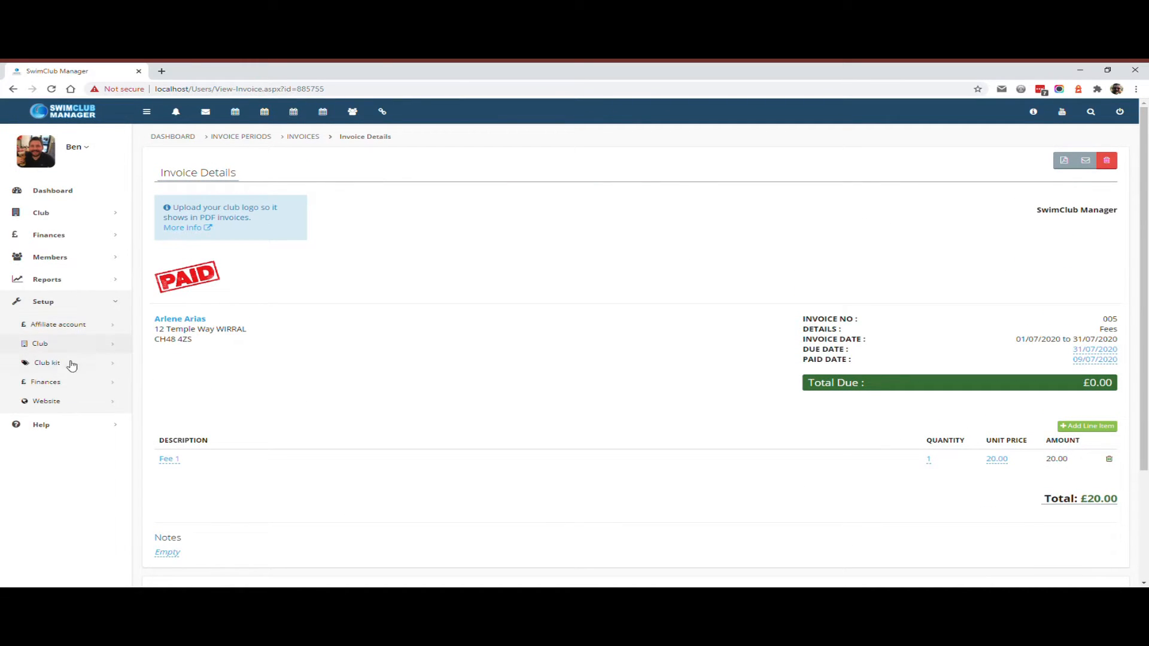
left_click(75, 381)
left_click(90, 500)
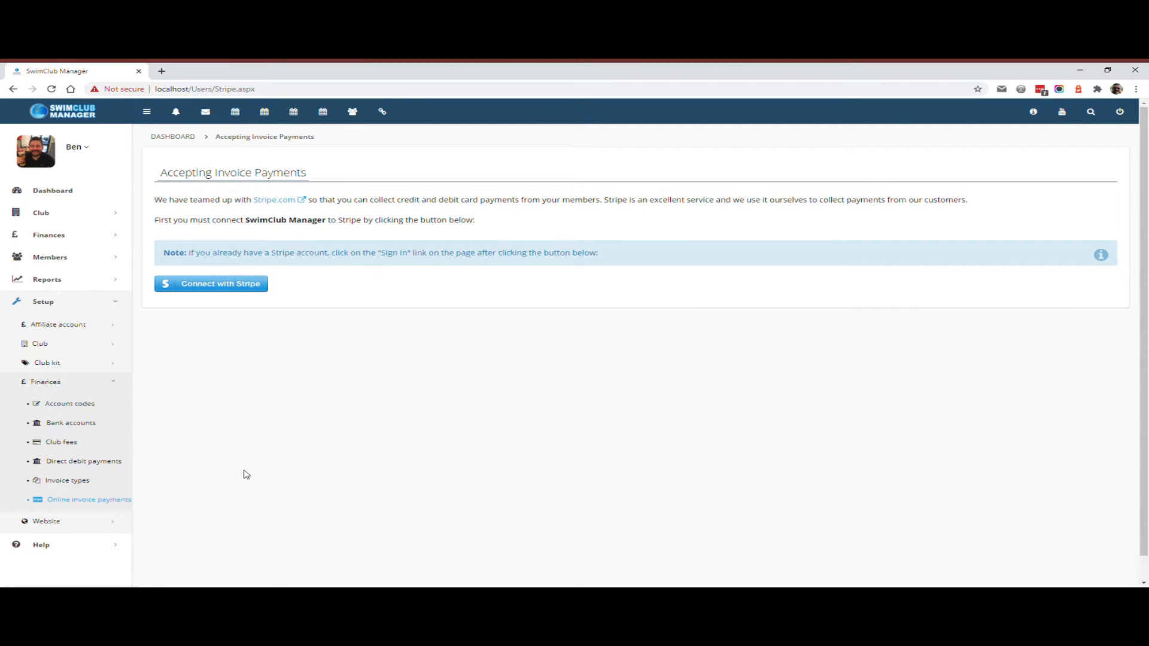
left_click(236, 285)
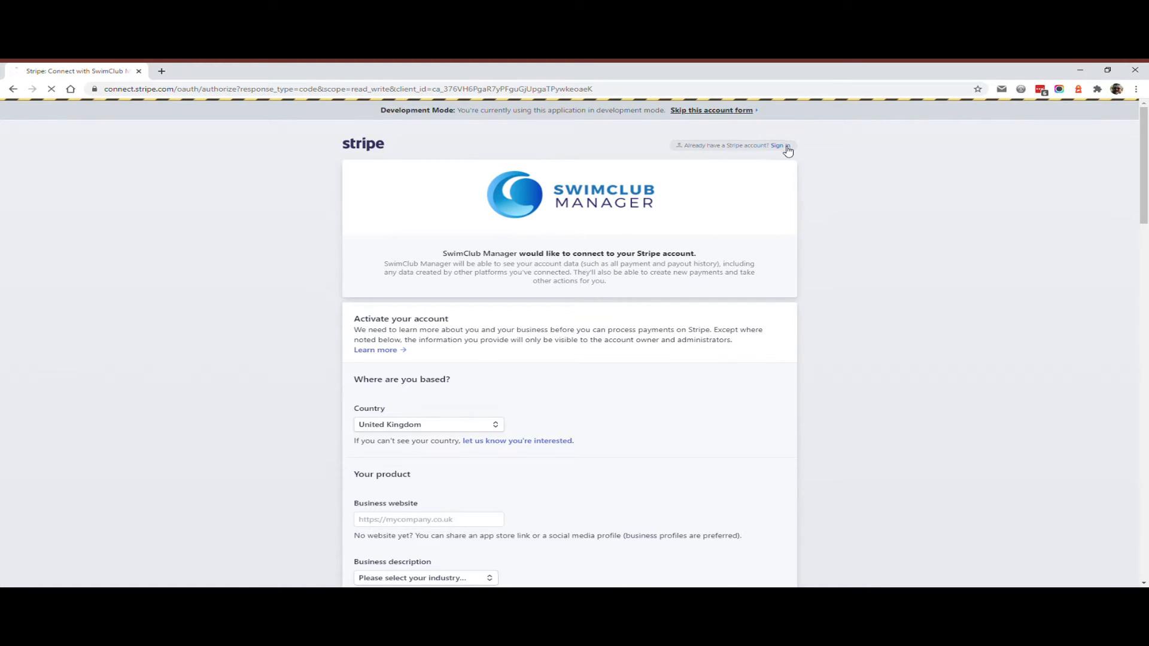
Sign in to the existing Stripe account with its saved e-mail and password to complete the connection
left_click(787, 147)
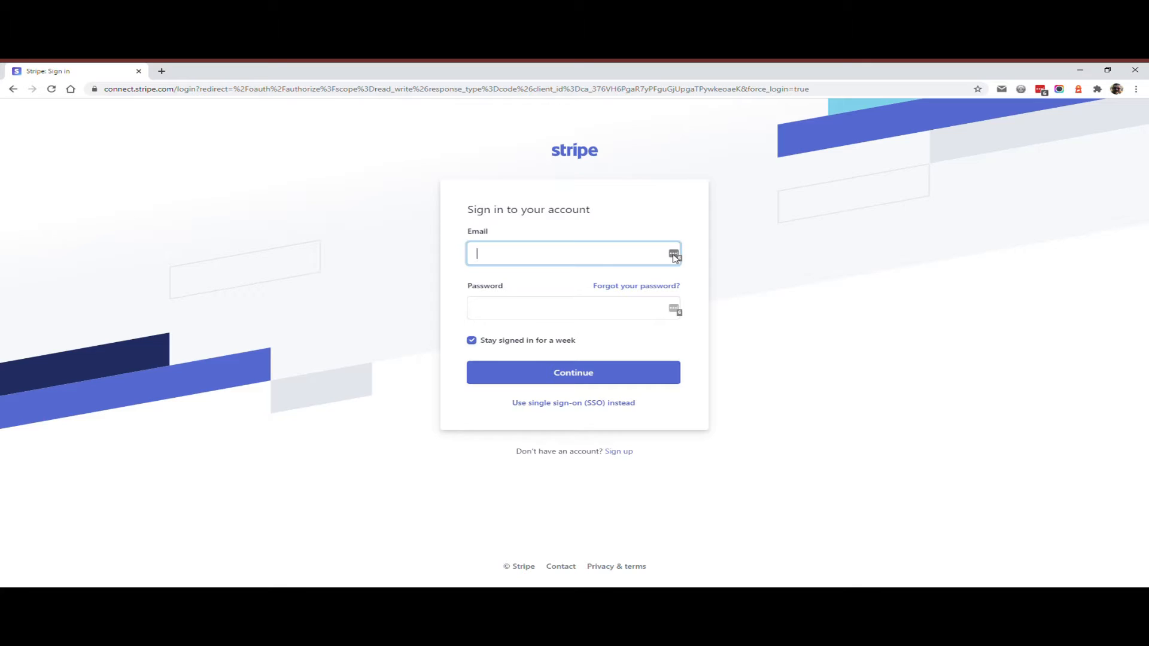
left_click(675, 254)
left_click(530, 323)
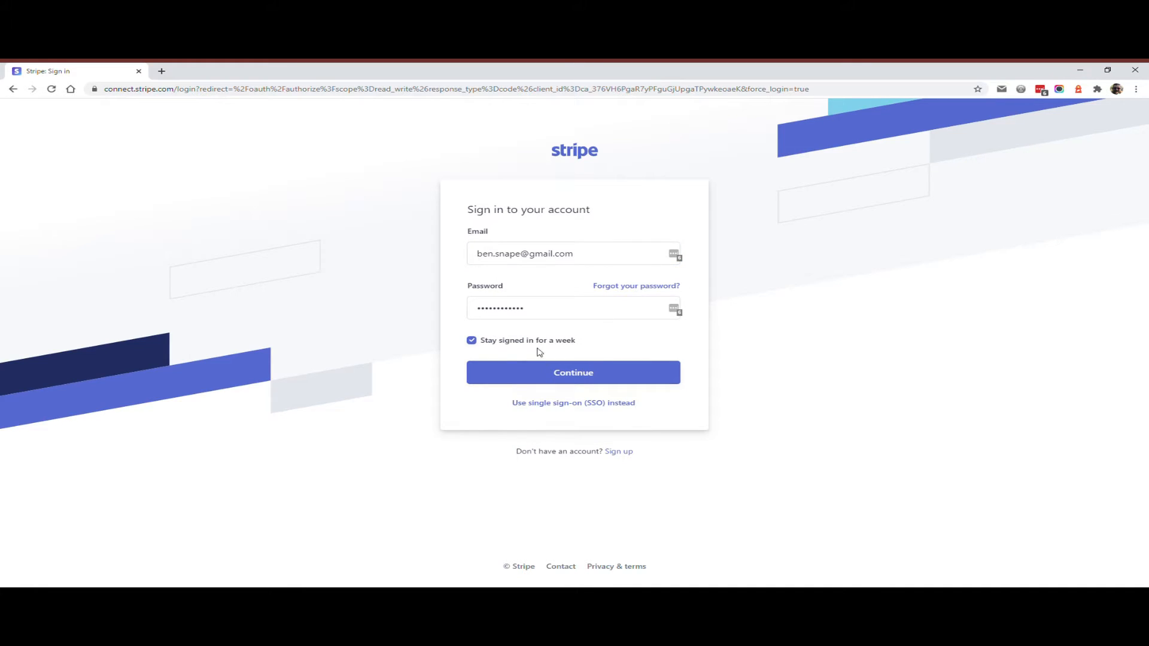
left_click(515, 375)
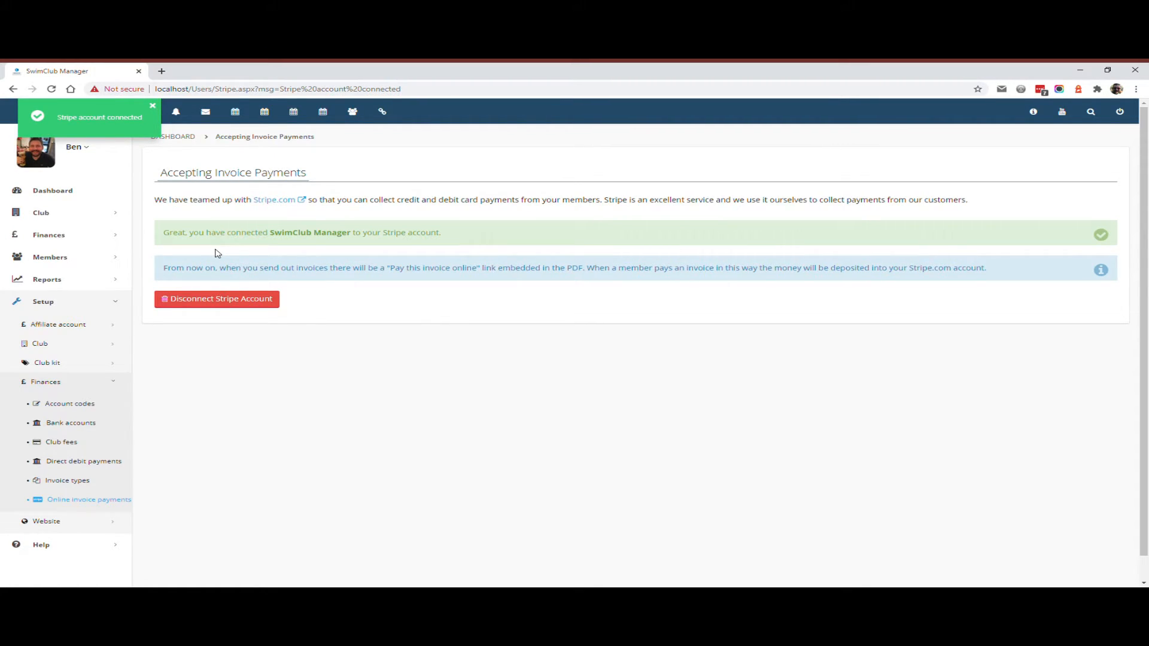
Export the first unpaid invoice in the invoice list as a PDF and follow its online payment link
left_click(105, 238)
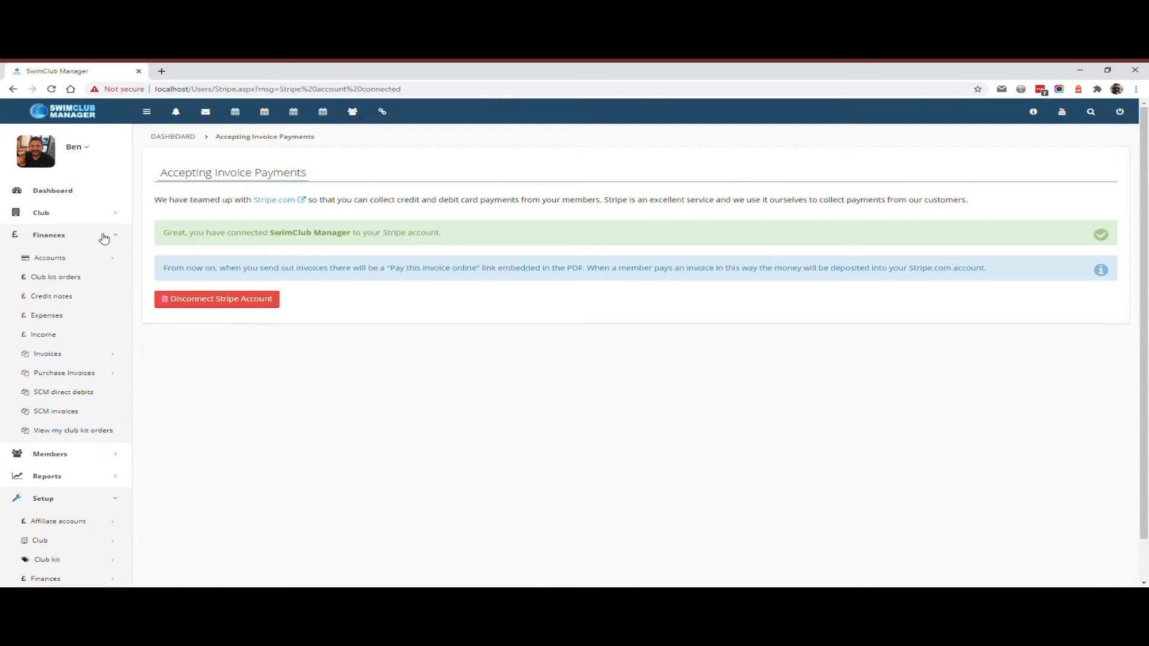
left_click(67, 335)
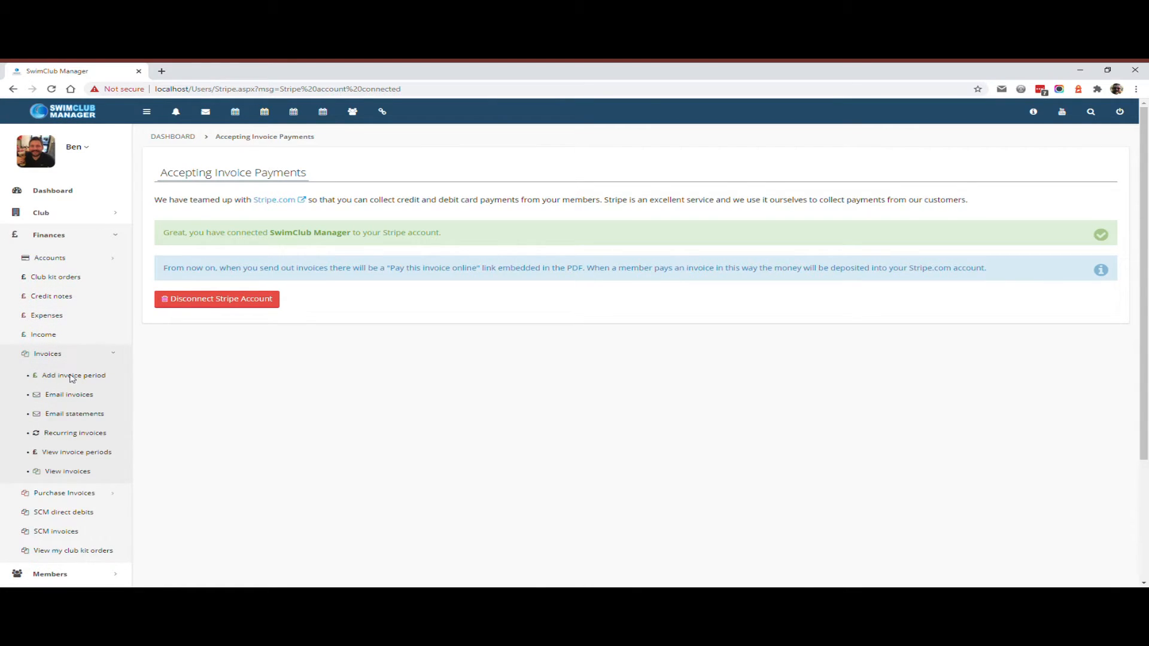
left_click(67, 471)
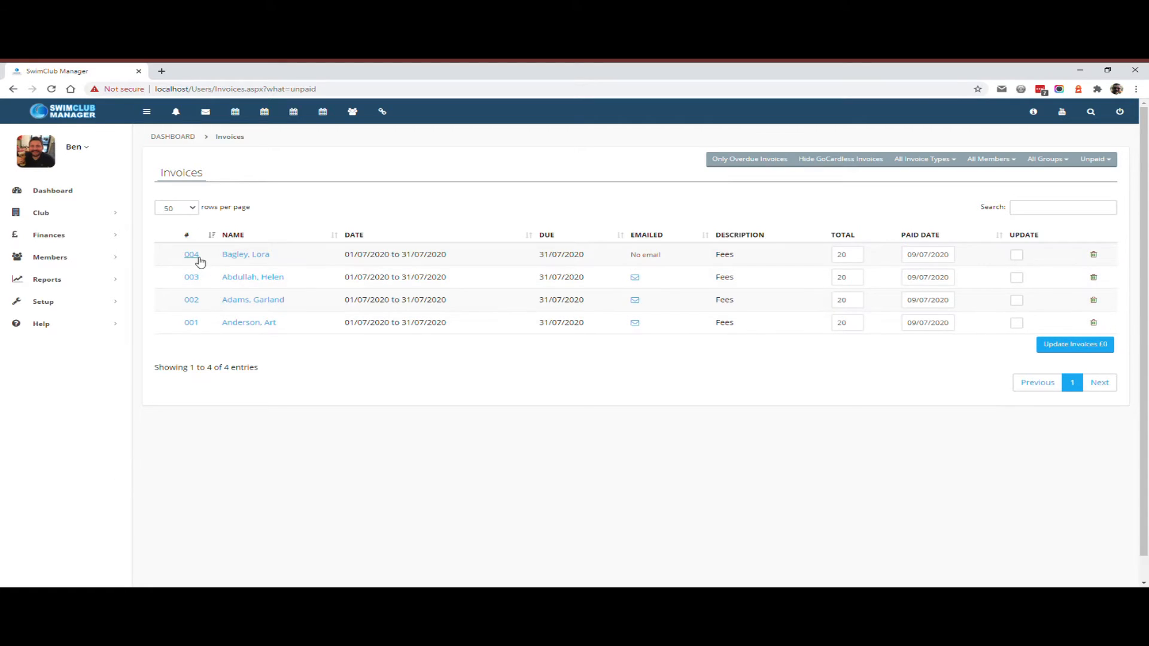
left_click(191, 255)
left_click(1060, 162)
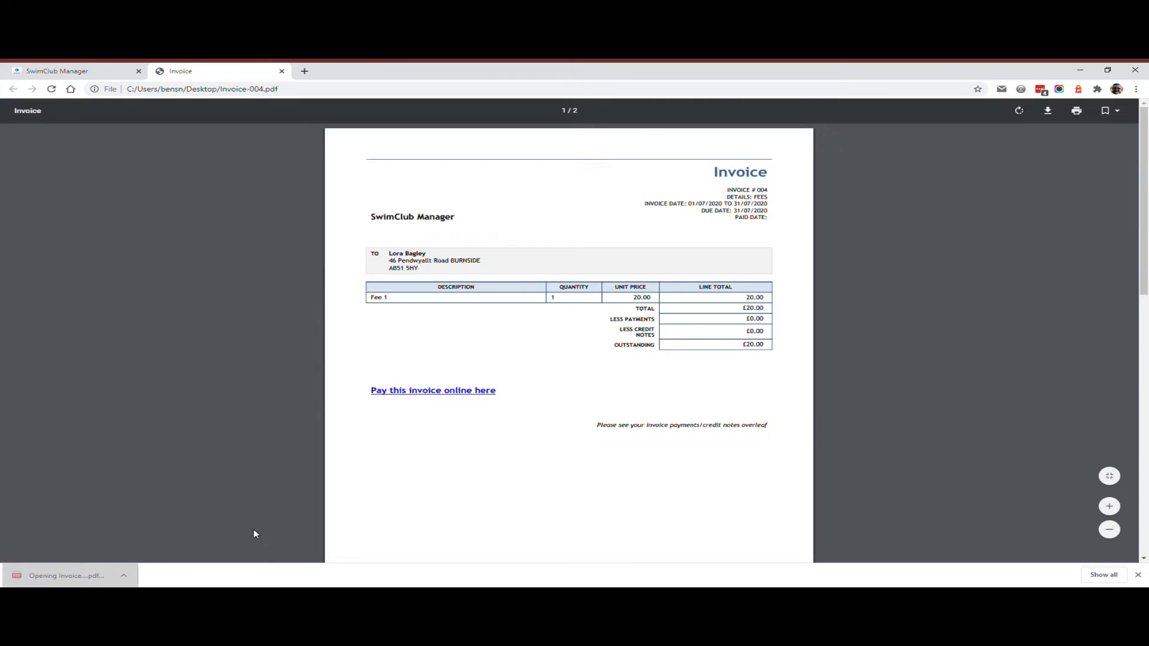
left_click(442, 390)
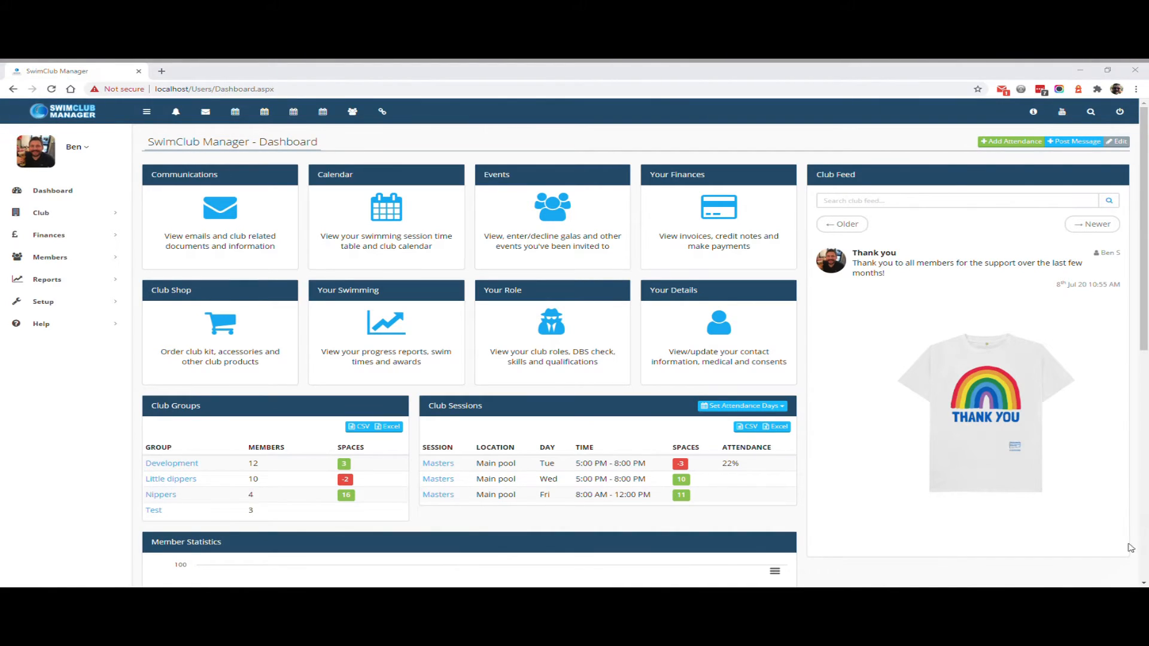
Open the finance setup for direct debit payments and start connecting the club to GoCardless
left_click(86, 303)
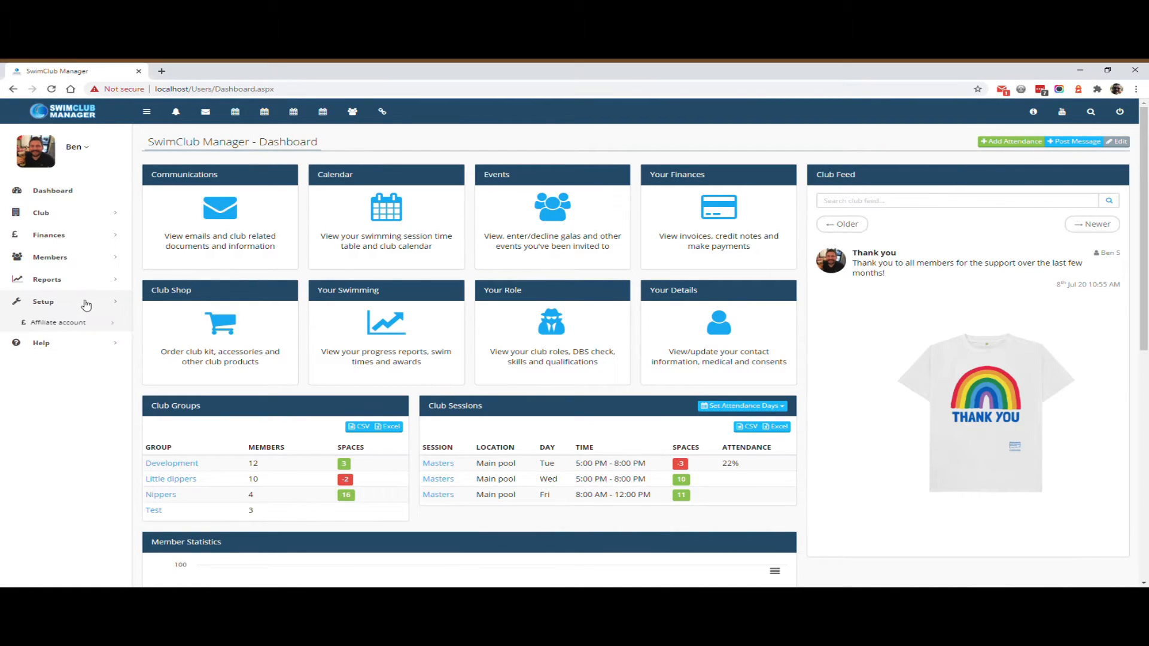
left_click(82, 386)
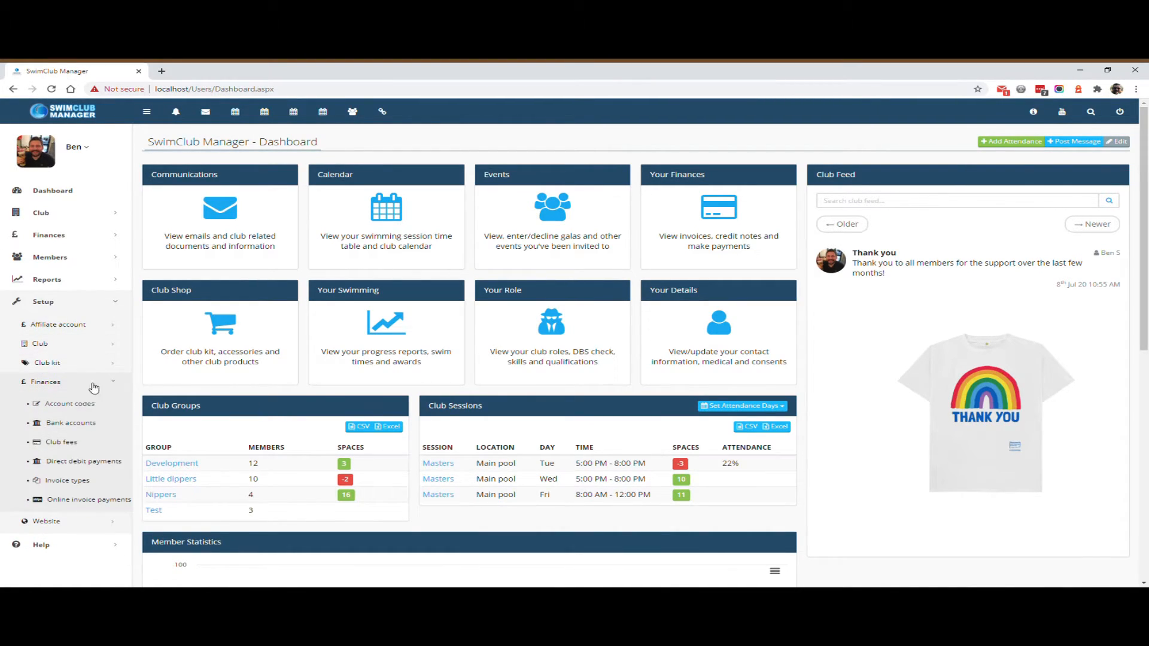
left_click(88, 466)
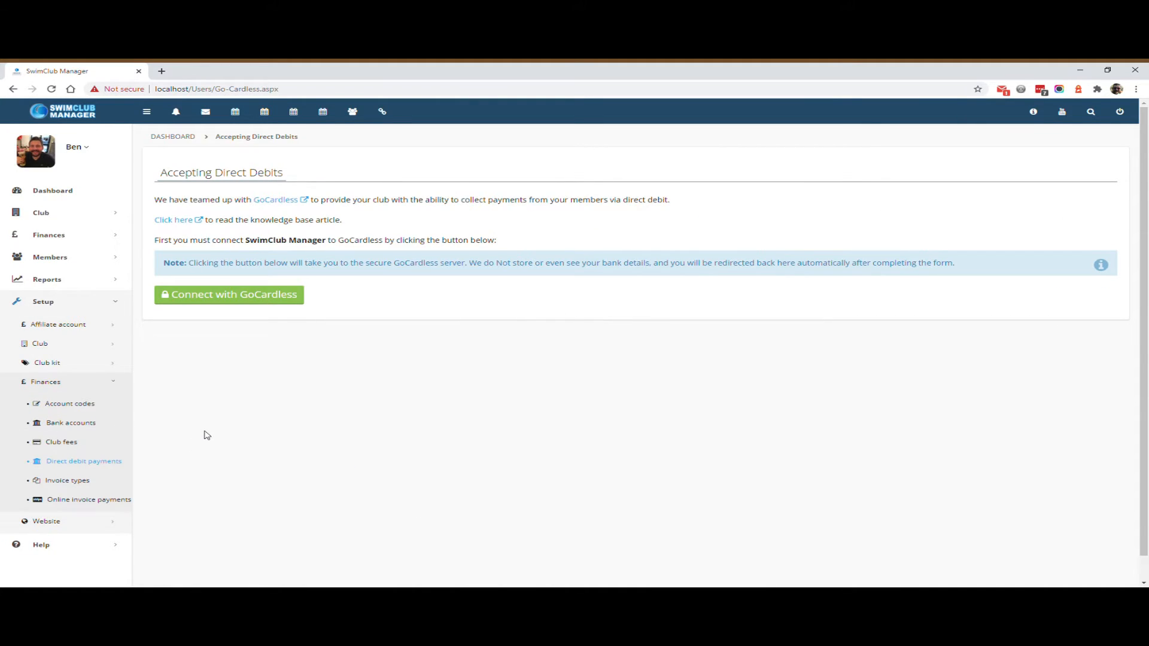
left_click(257, 297)
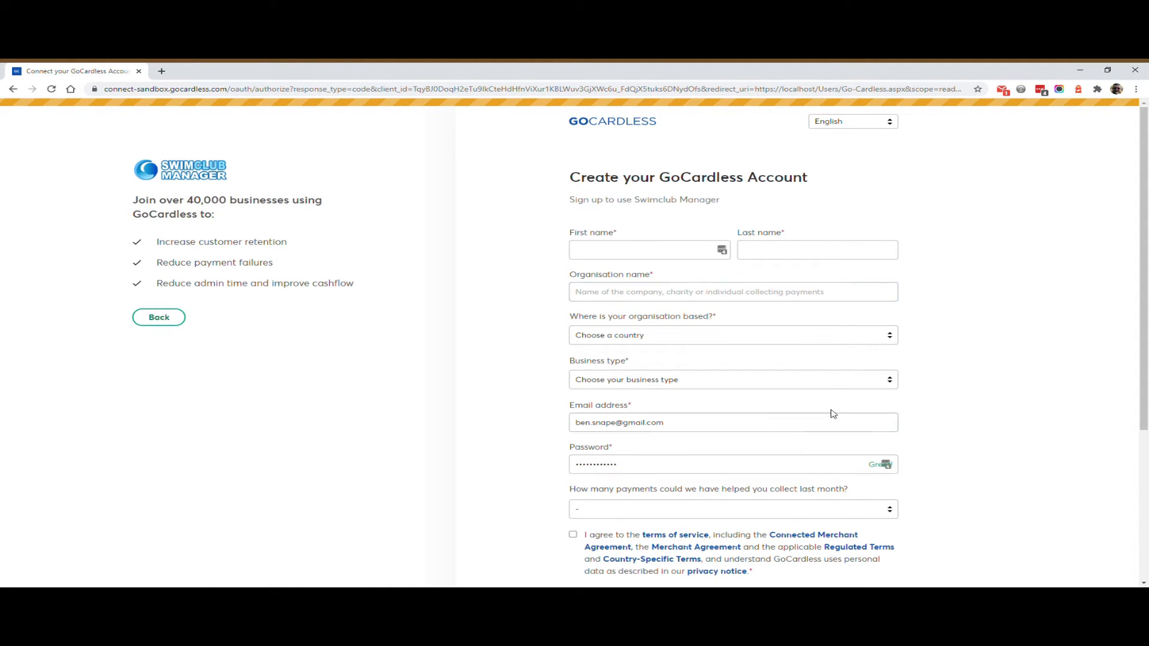
Sign in to the existing GoCardless account with the saved credentials, accept the Connected Merchant Agreement, connect it, and list the GoCardless mandates
scroll(866, 421, "down", 3)
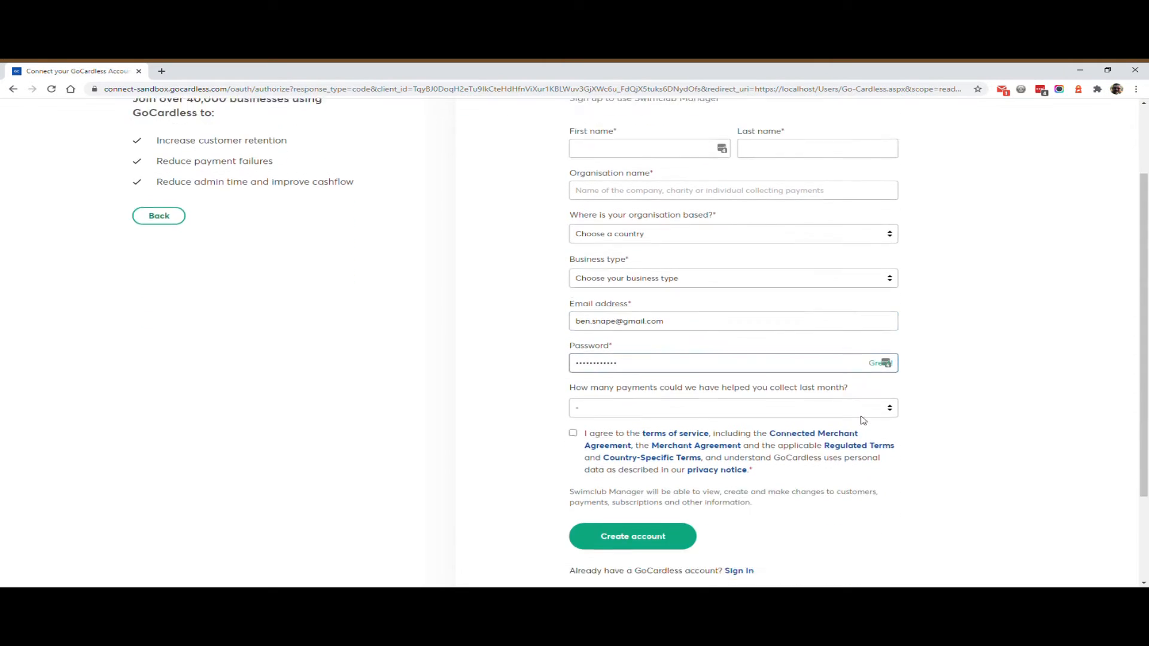
left_click(742, 522)
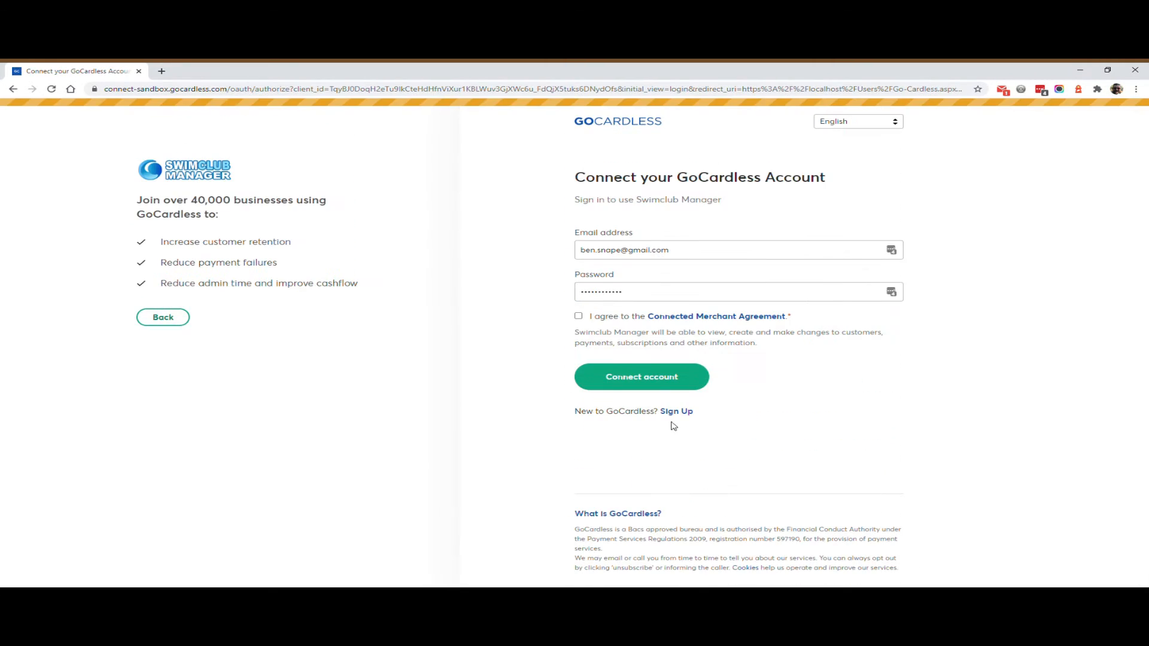
left_click(665, 379)
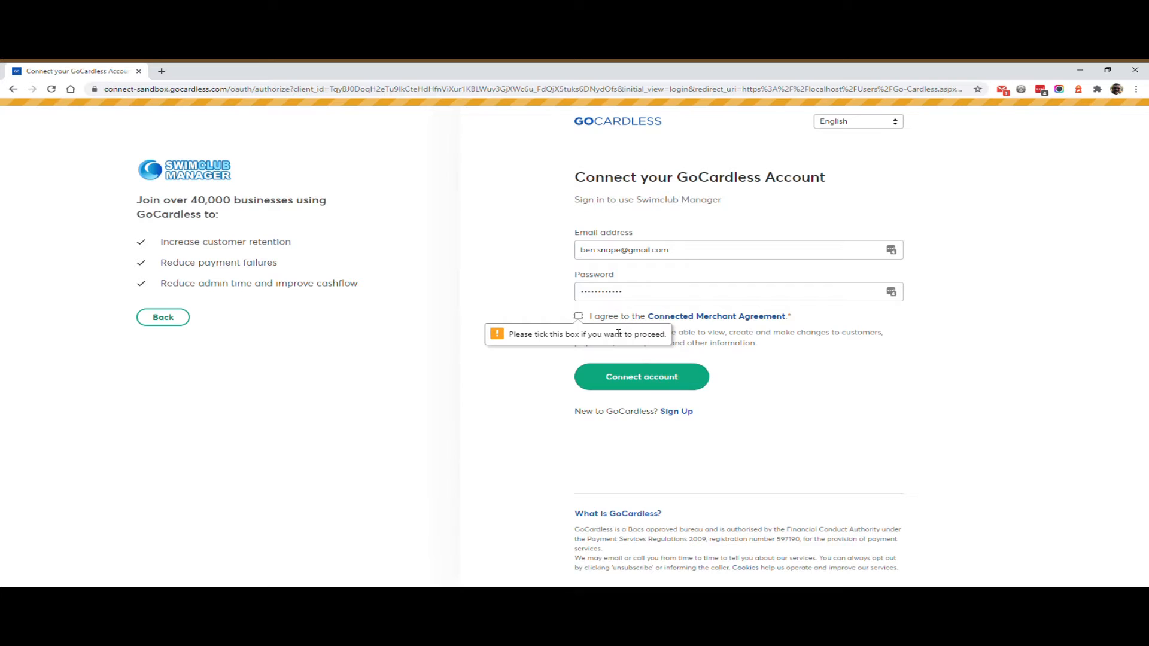
left_click(578, 317)
left_click(631, 378)
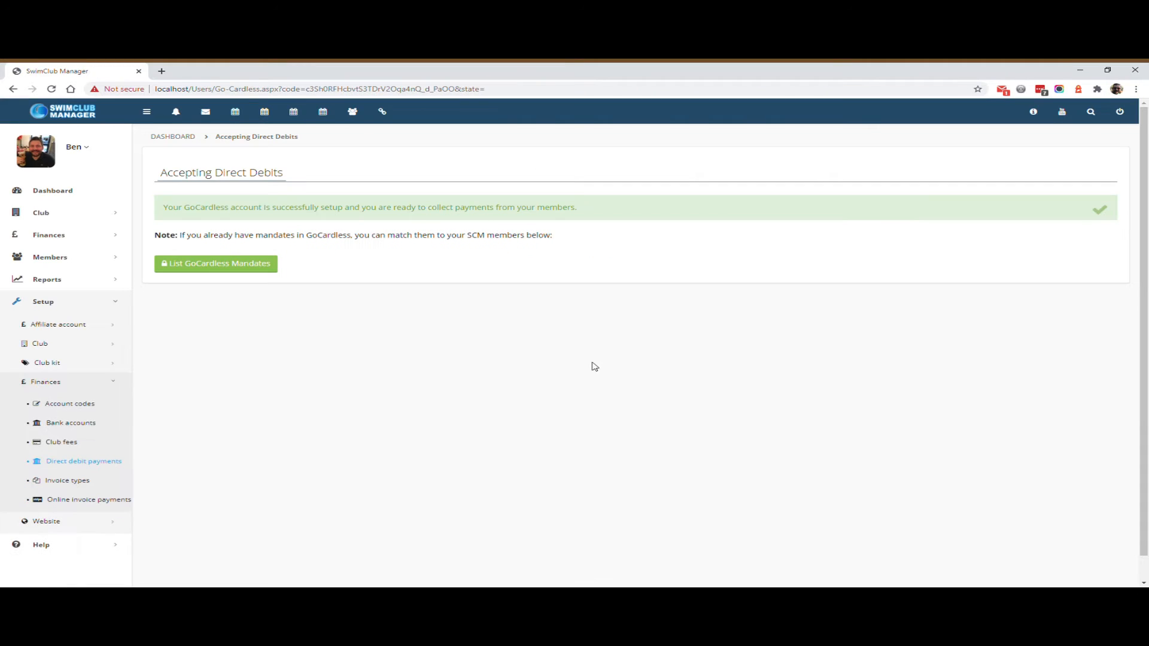
left_click(223, 271)
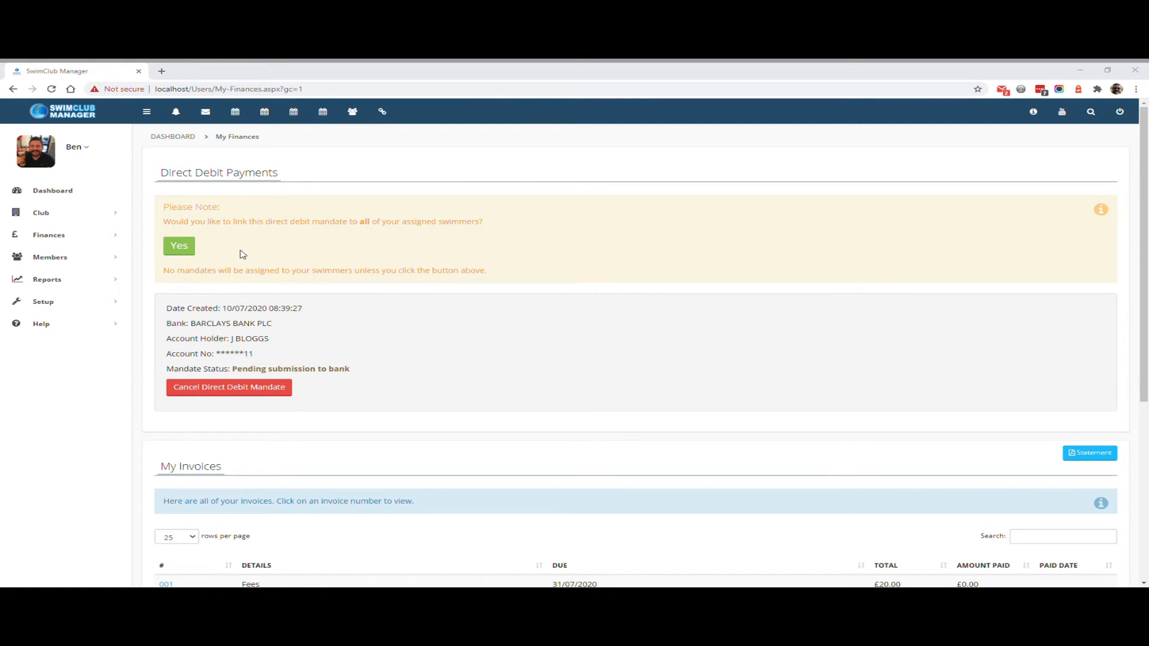
Link the direct debit mandate to all assigned swimmers, and reopen Your Finances from the dashboard
left_click(184, 247)
left_click(599, 384)
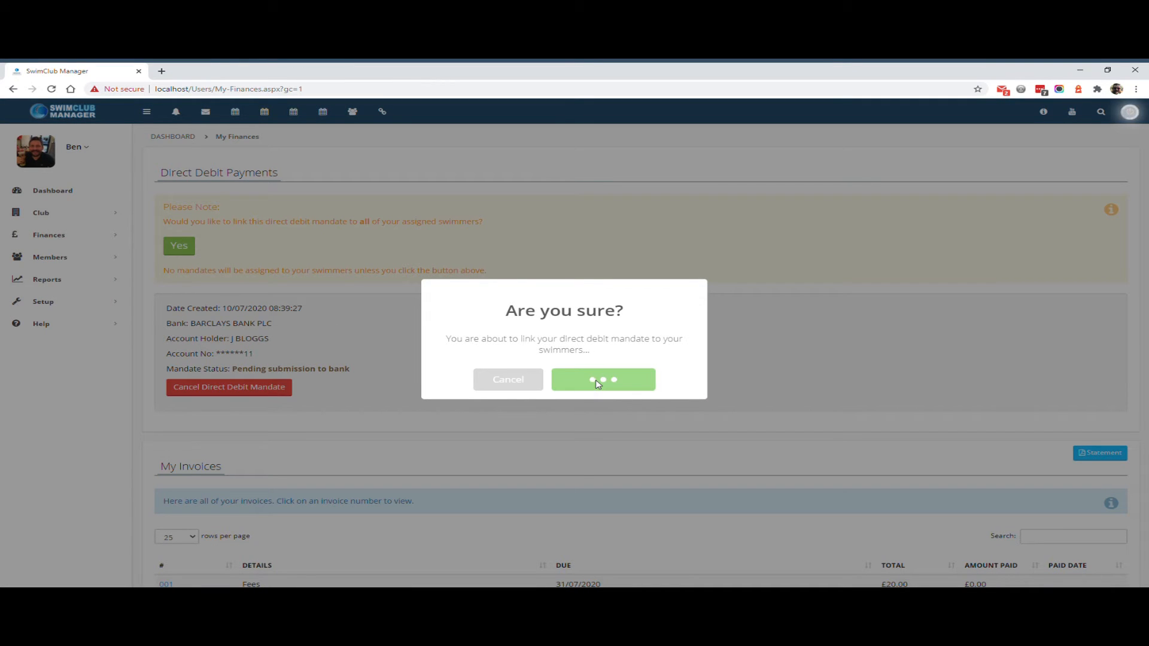
left_click(576, 400)
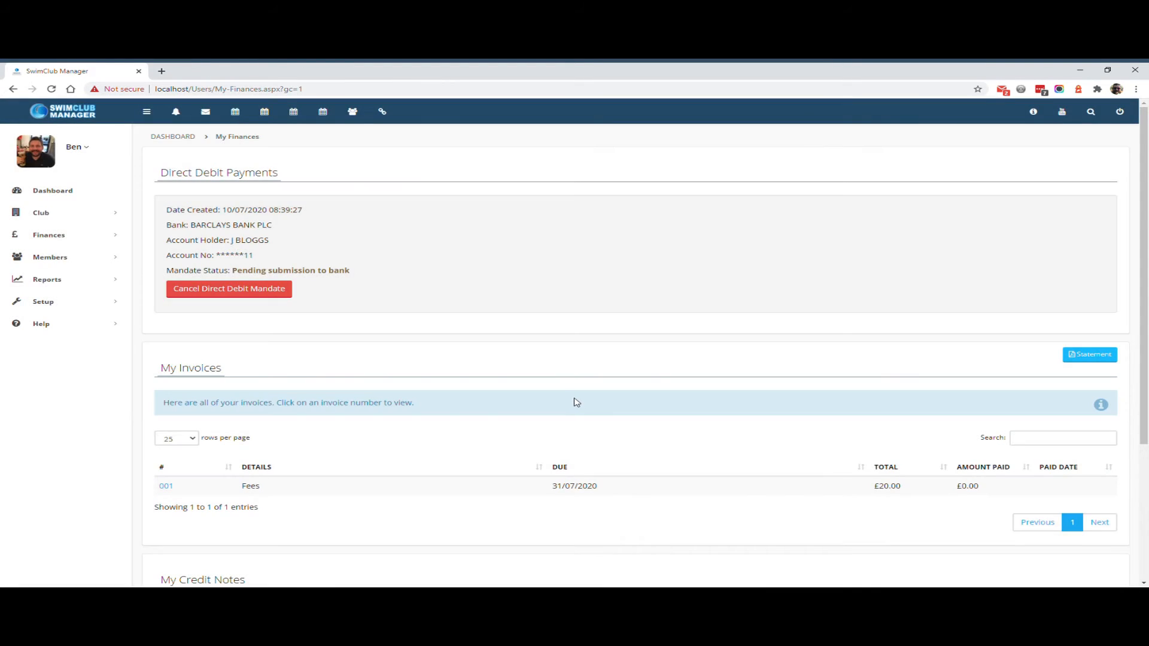
left_click(63, 192)
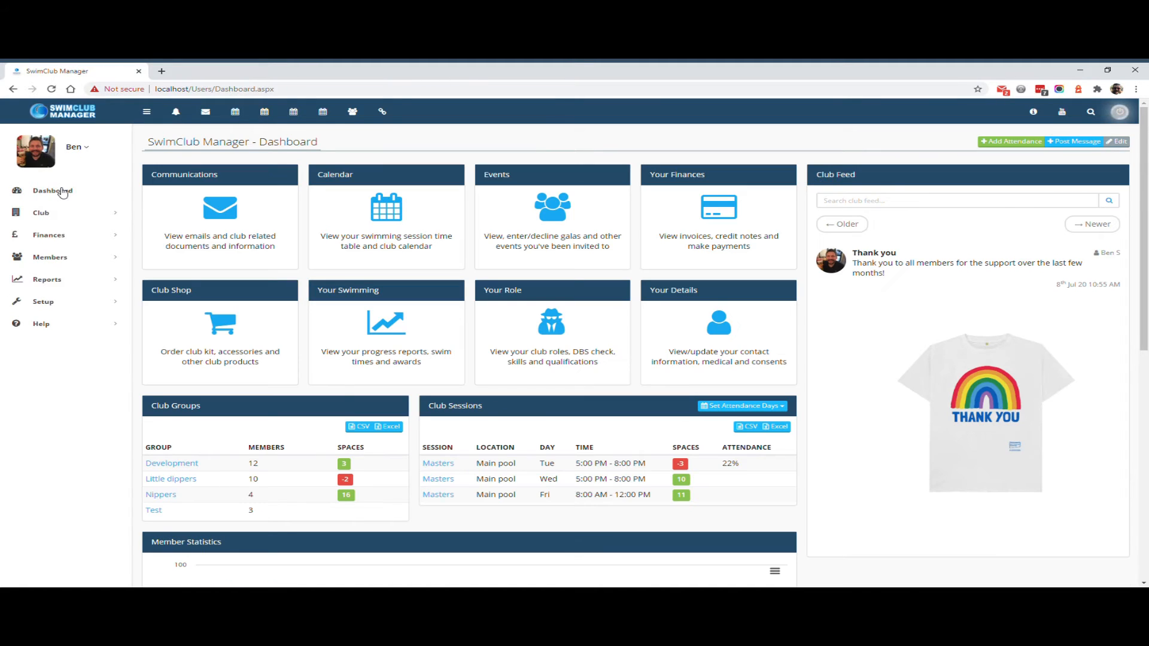
left_click(723, 210)
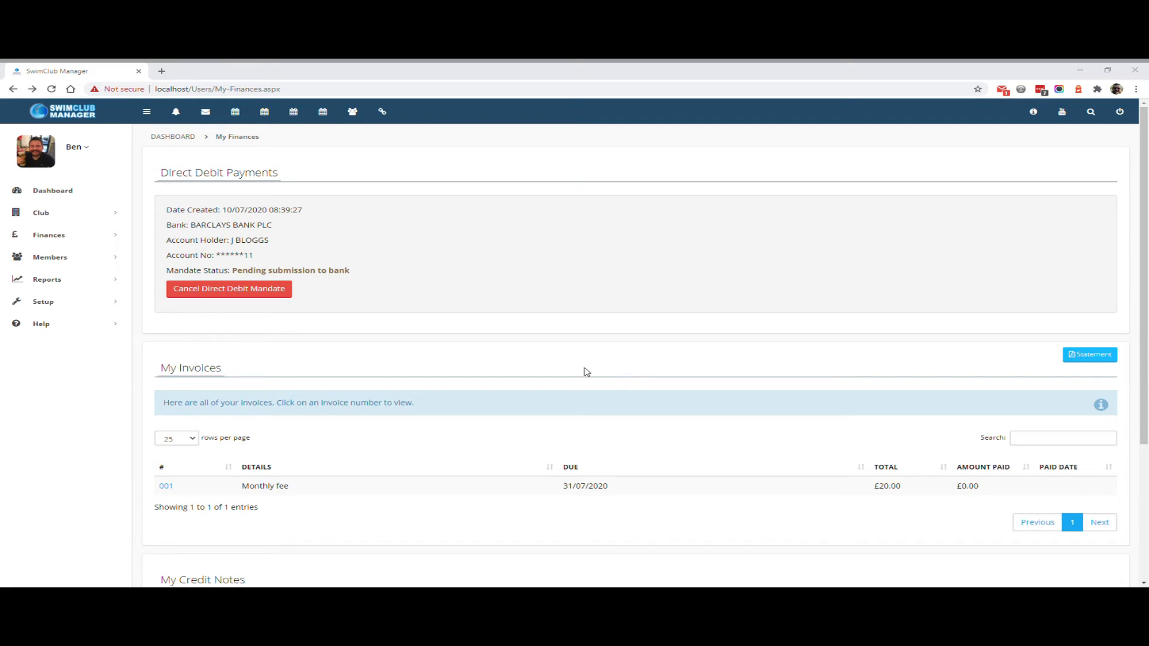
Open the first invoice in the club's invoice list and set Collect Via GoCardless to No
left_click(100, 236)
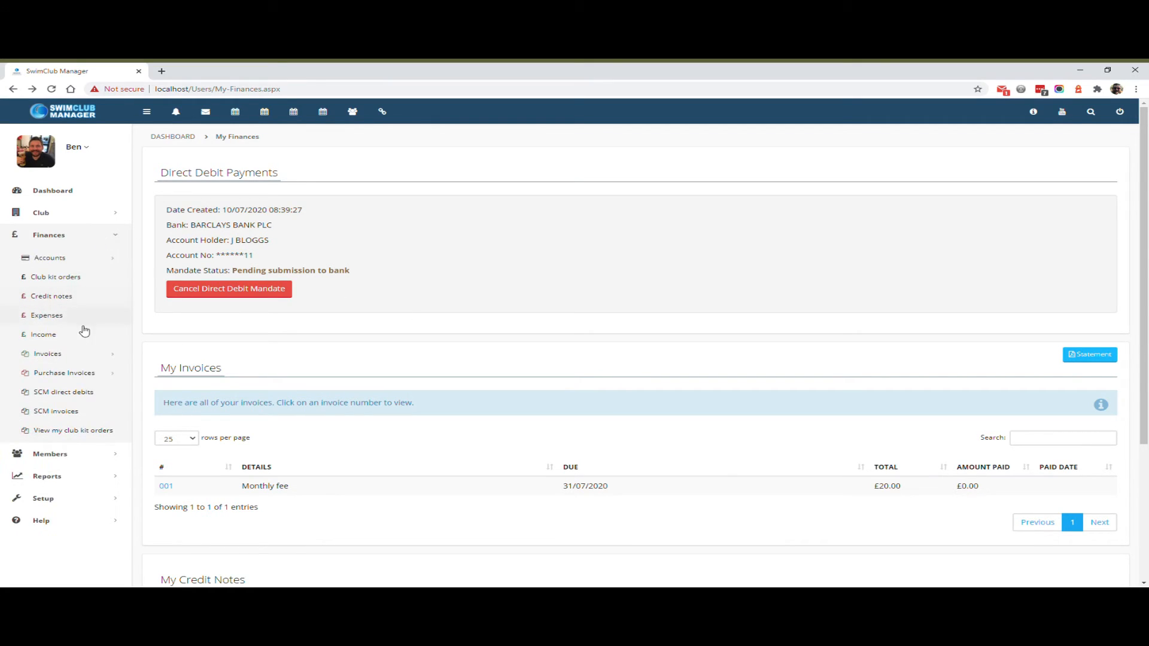
left_click(78, 353)
left_click(77, 472)
left_click(192, 255)
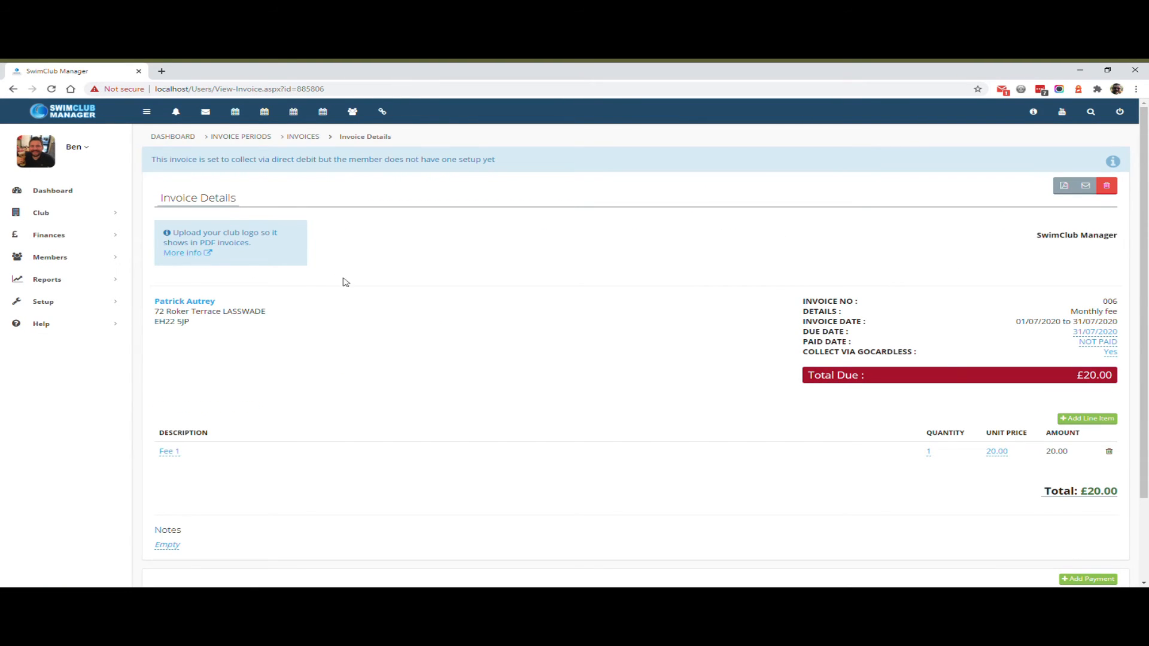
left_click(1112, 355)
left_click(1070, 329)
left_click(1067, 341)
left_click(1095, 329)
Open the Monthly fee invoice period and update the Collect Via GoCardless setting on all its associated invoices
left_click(115, 238)
left_click(90, 358)
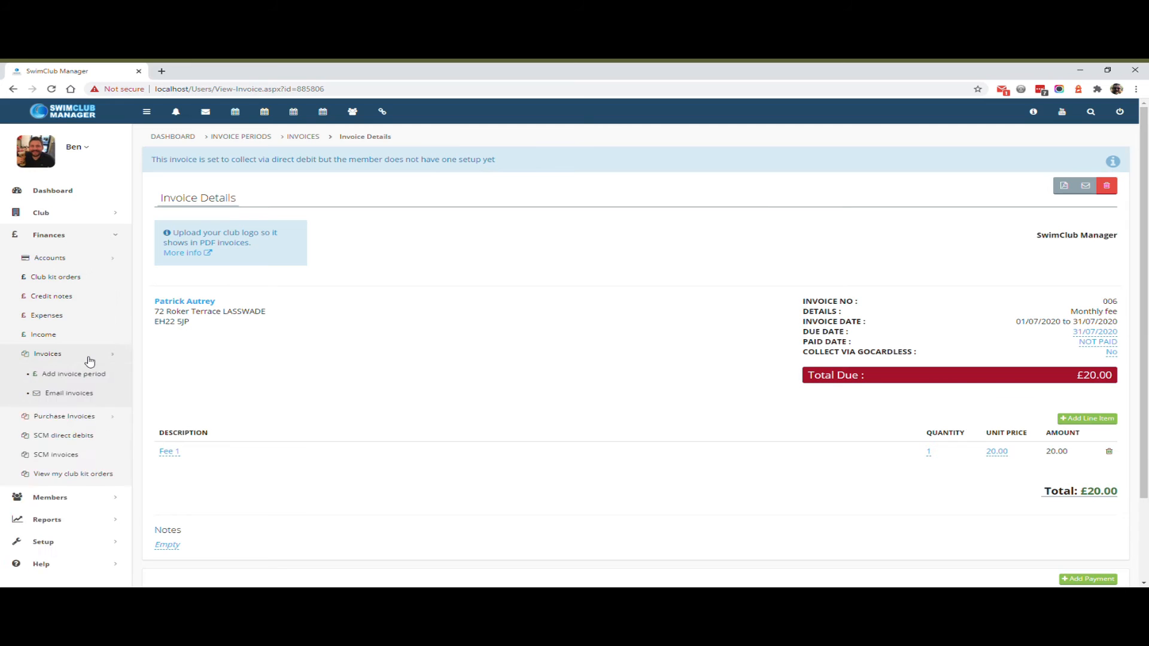
left_click(84, 454)
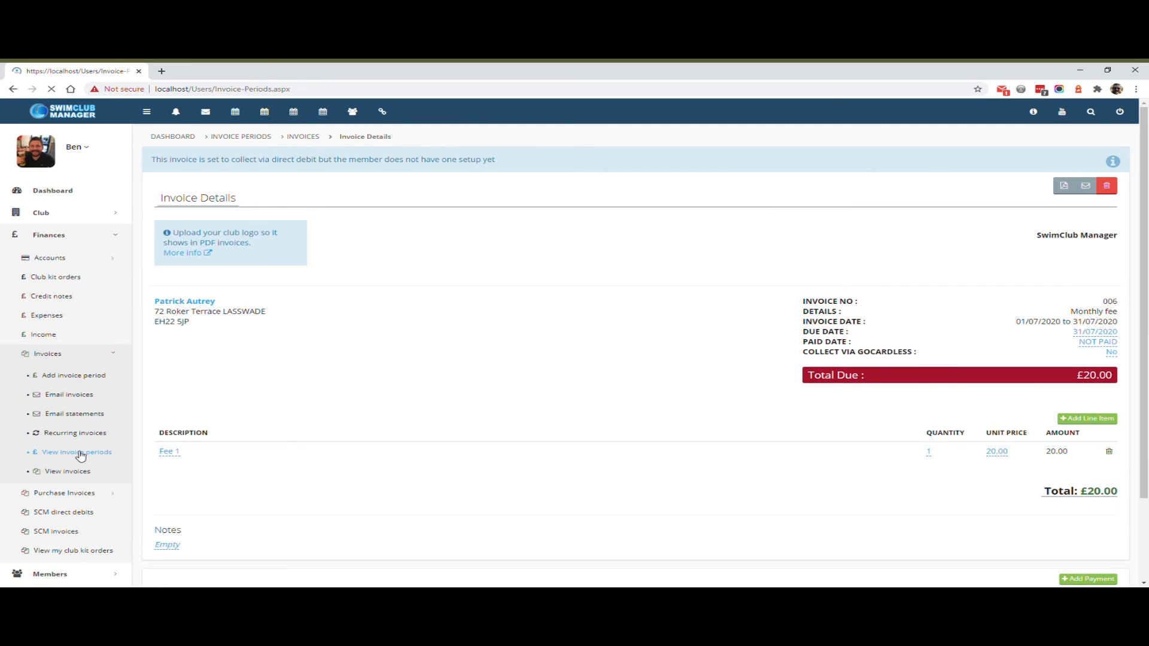
left_click(202, 257)
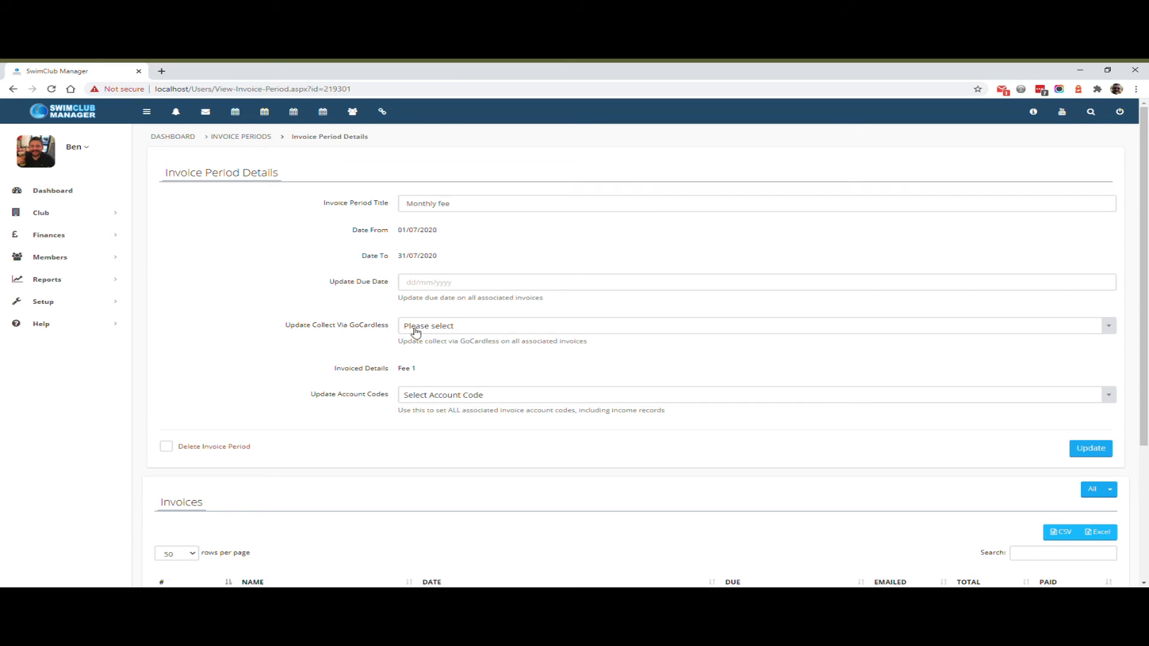
left_click(443, 328)
left_click(434, 365)
left_click(1093, 449)
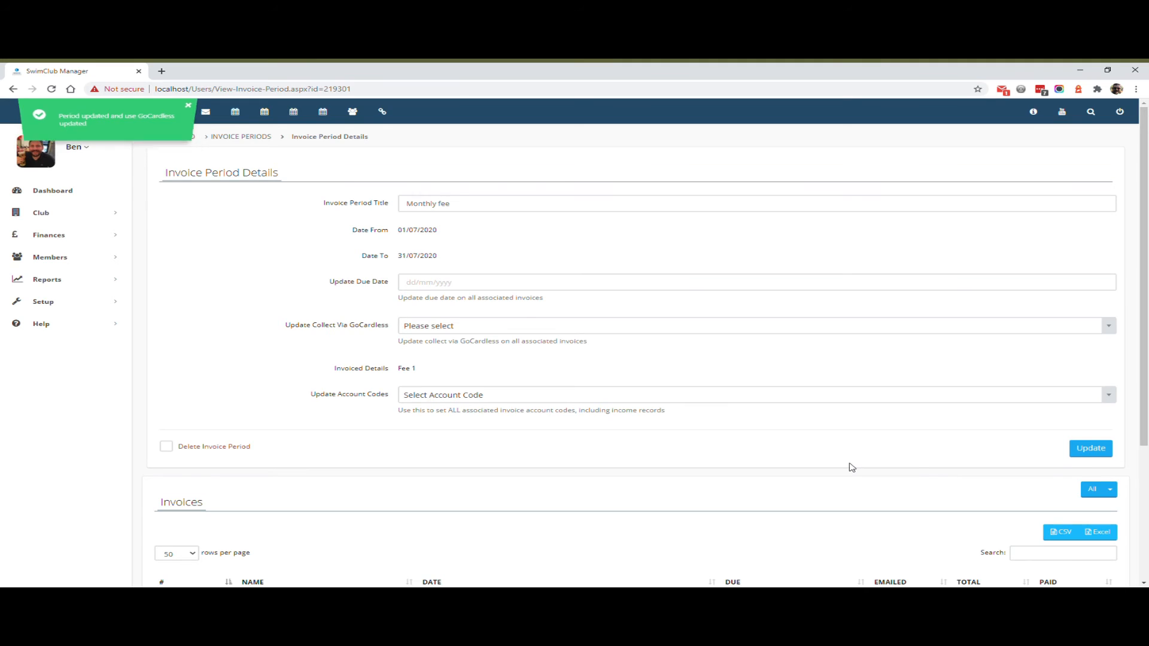
Open the form for emailing invoices and review its recipient filters, message text and Remove Duplicates option
left_click(59, 235)
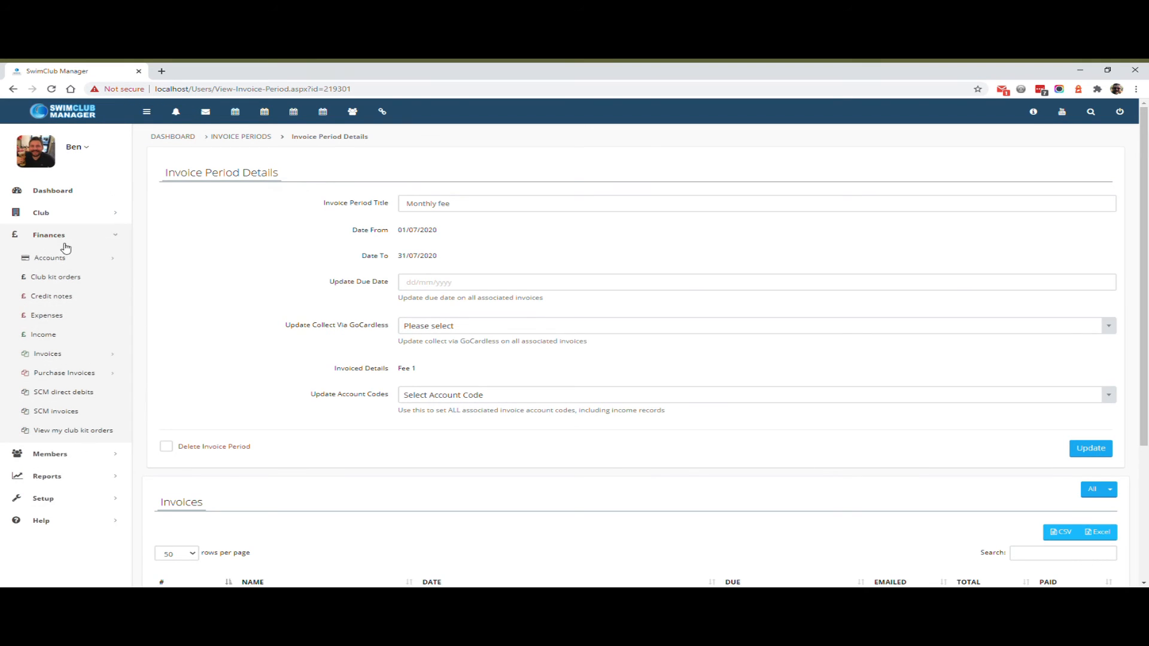
left_click(72, 354)
left_click(84, 394)
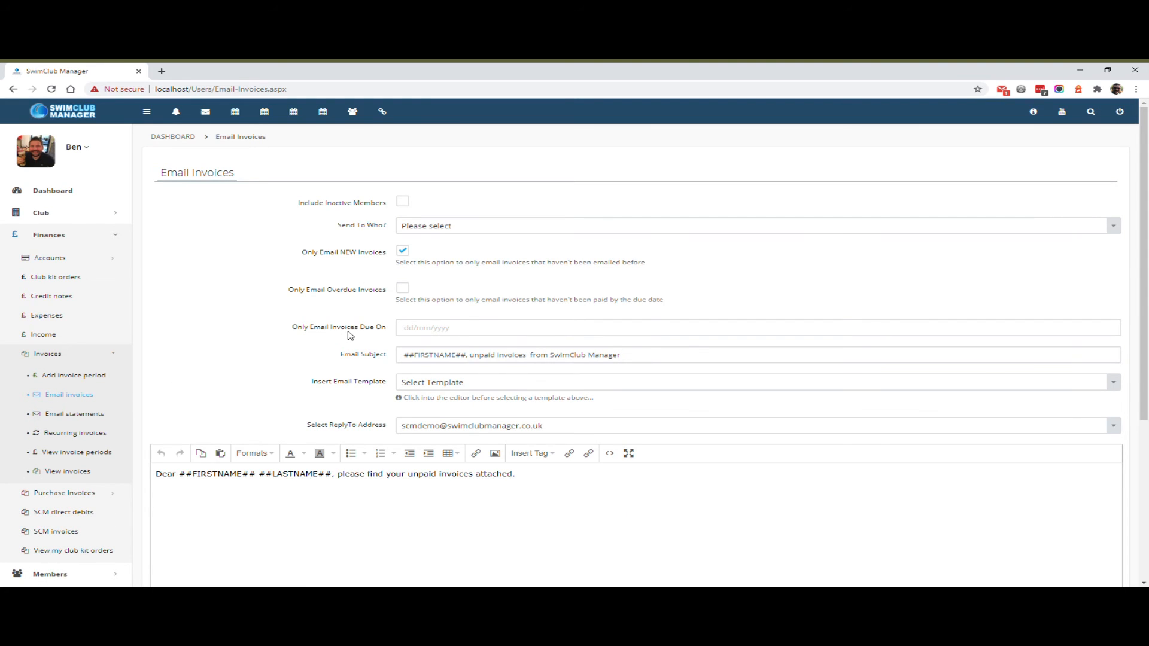
scroll(351, 334, "down", 3)
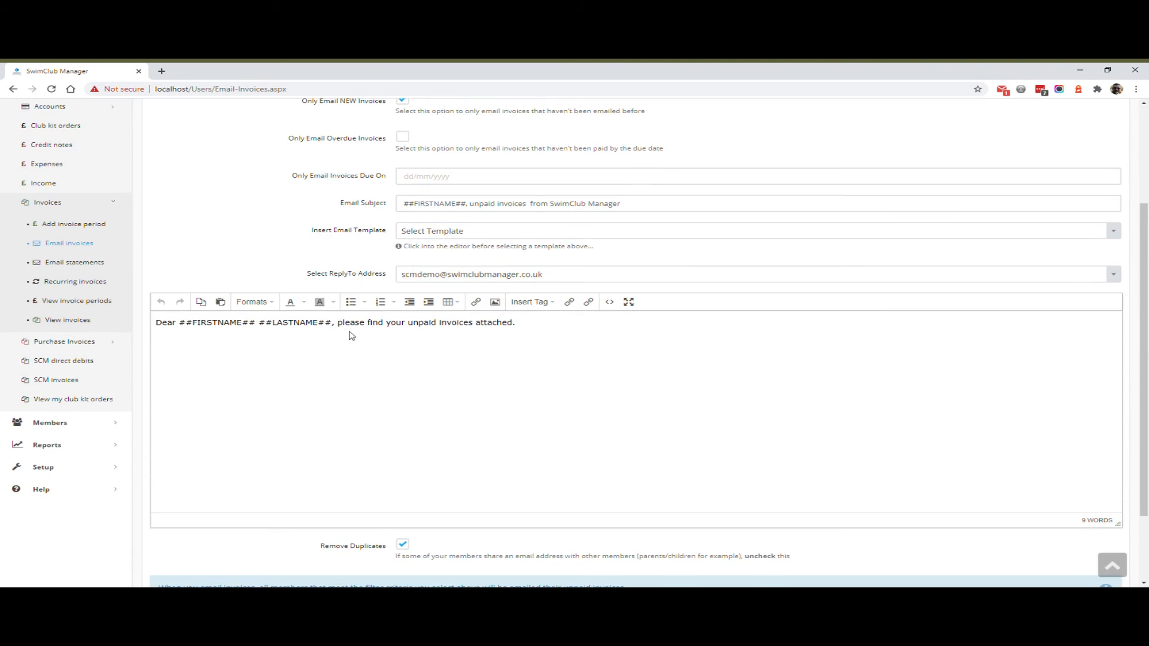
scroll(268, 333, "down", 2)
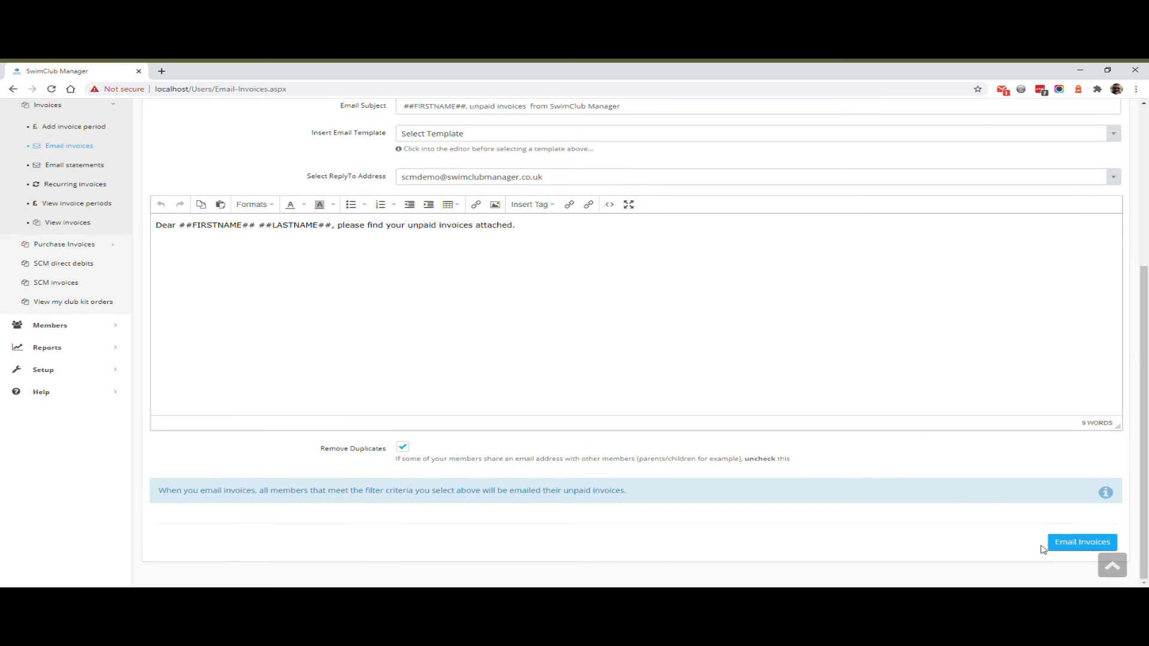
left_click_drag(321, 448, 387, 456)
left_click(415, 472)
scroll(257, 450, "up", 5)
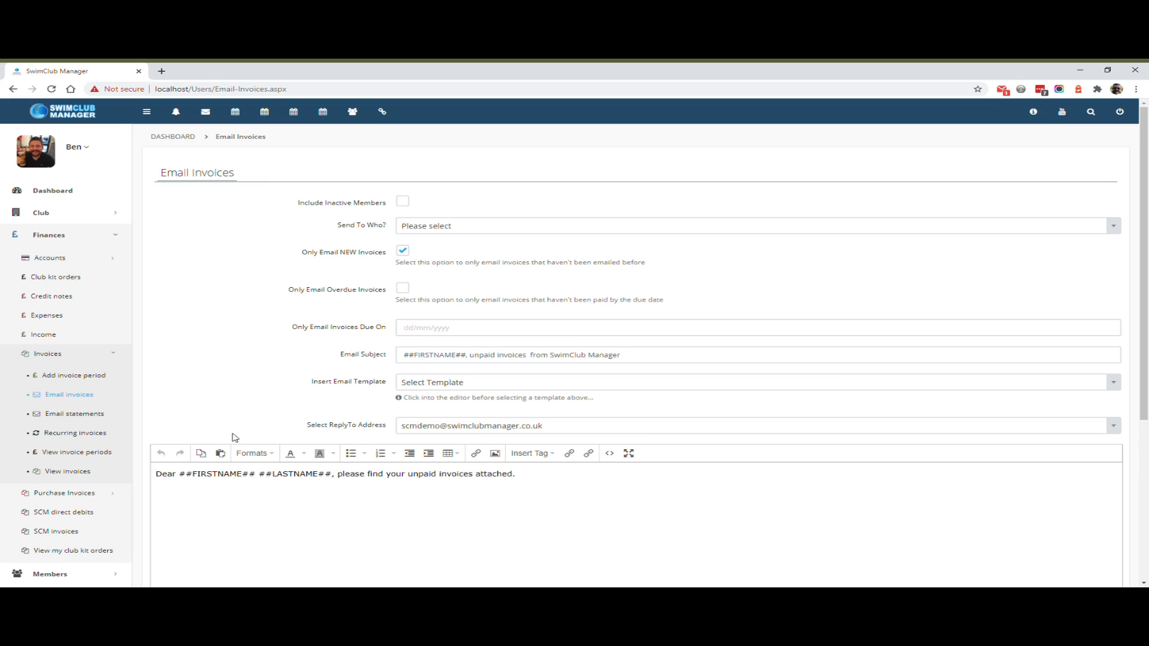
Open the form for emailing account statements and review its date, recipient and message options
left_click(72, 415)
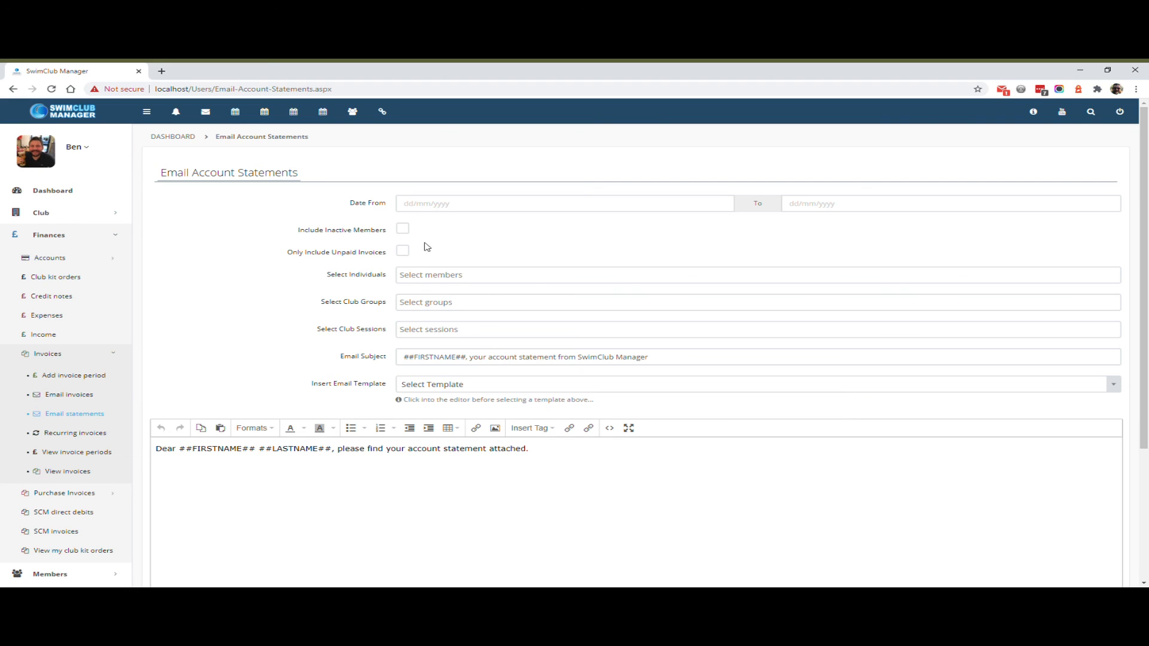
scroll(359, 434, "down", 3)
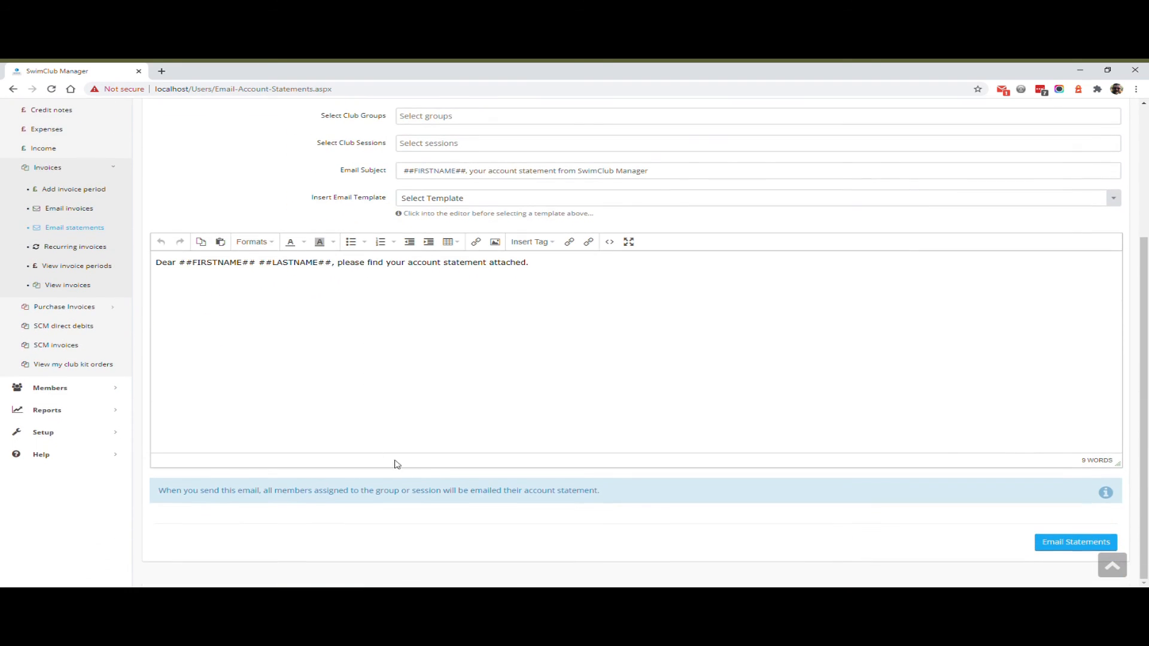